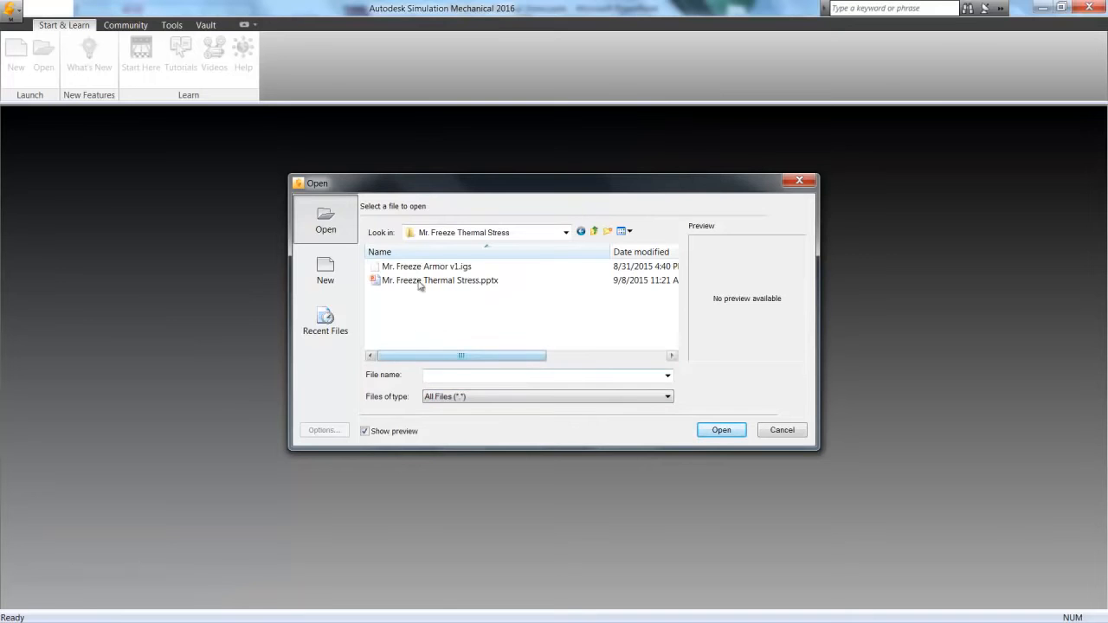
Step: Open Mr. Freeze Armor v1.igs, importing it with the IGES Solid Files handler
left_click(721, 430)
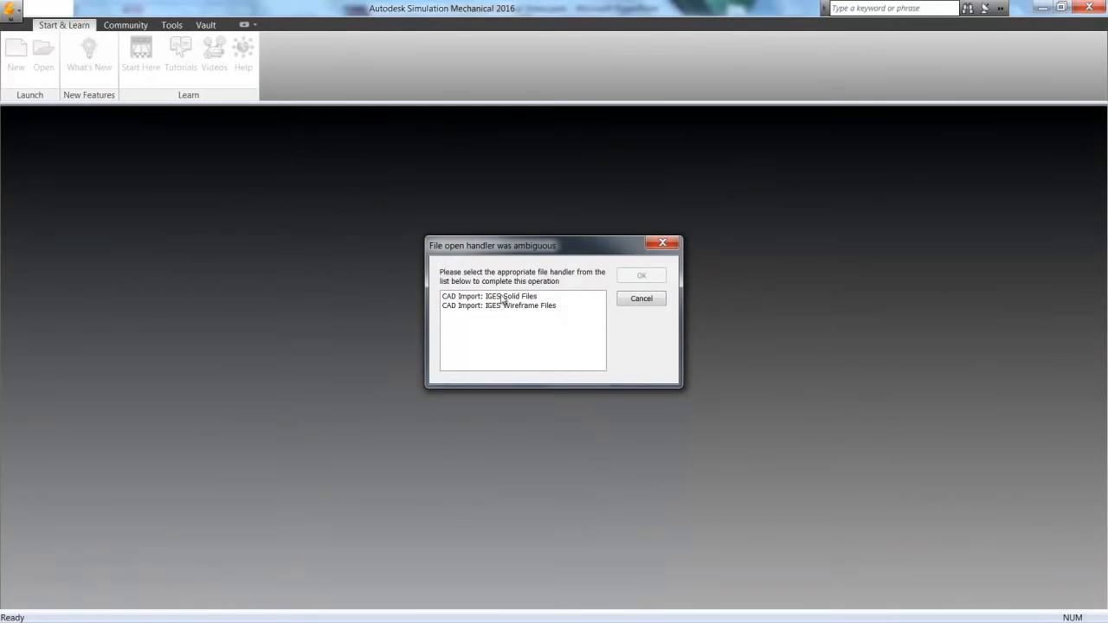
left_click(502, 297)
left_click(641, 275)
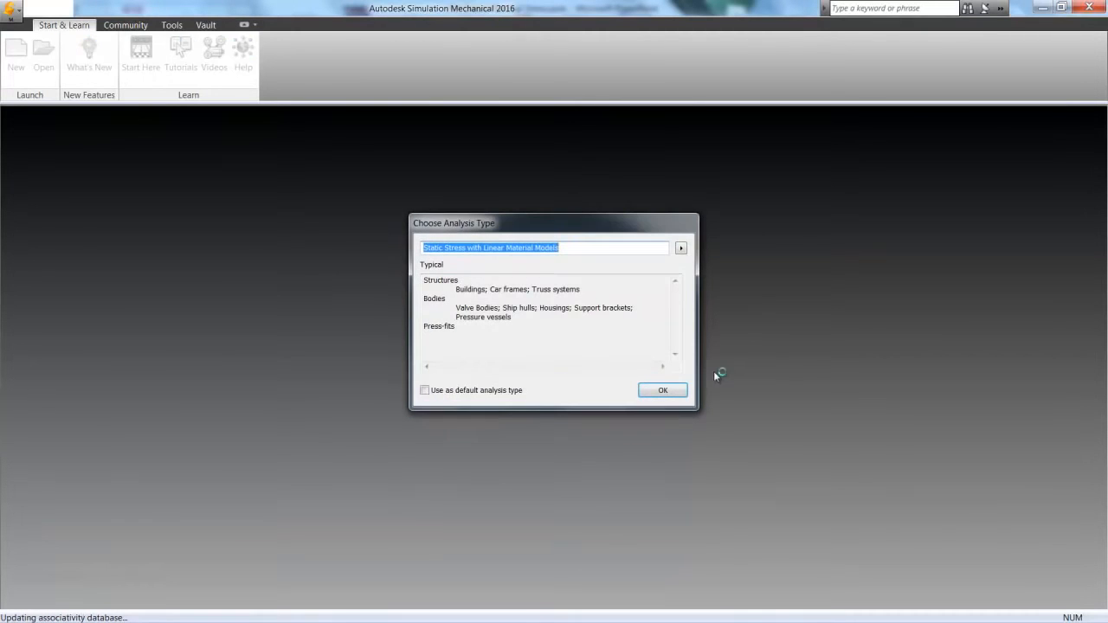
Step: Set the analysis type to Static Stress with Linear Material Models and accept the default color palette for the imported parts
left_click(681, 249)
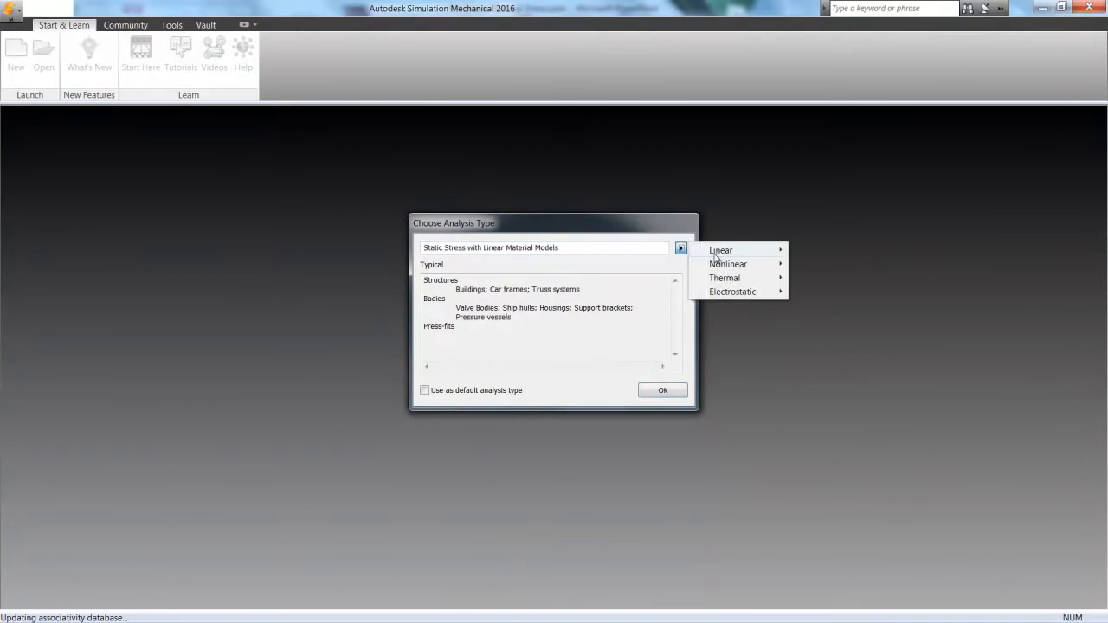
mouse_move(718, 251)
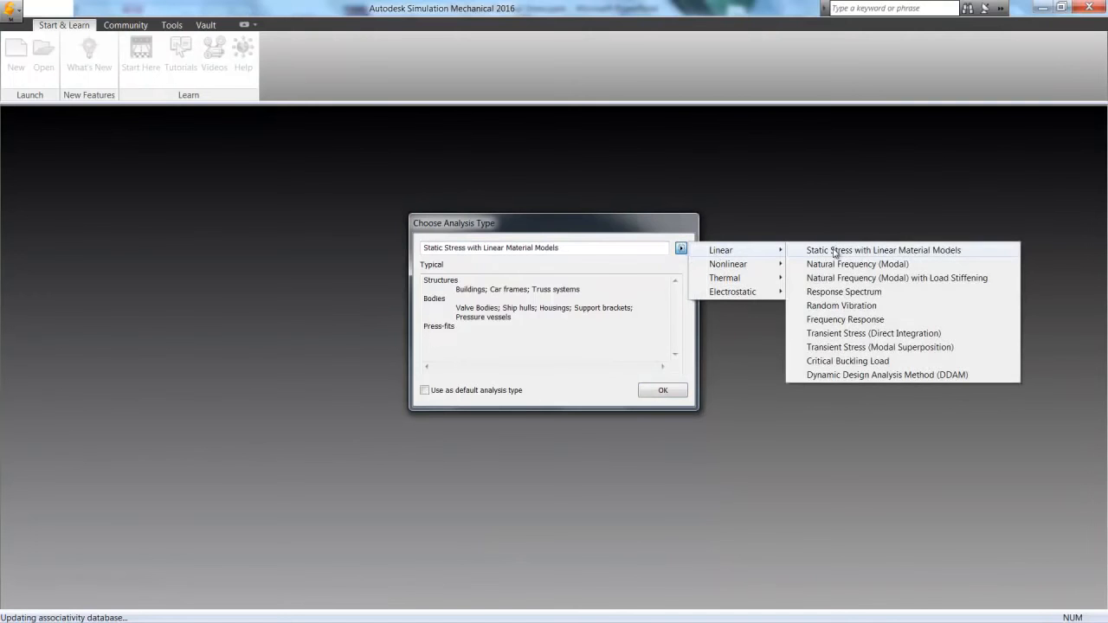
left_click(833, 252)
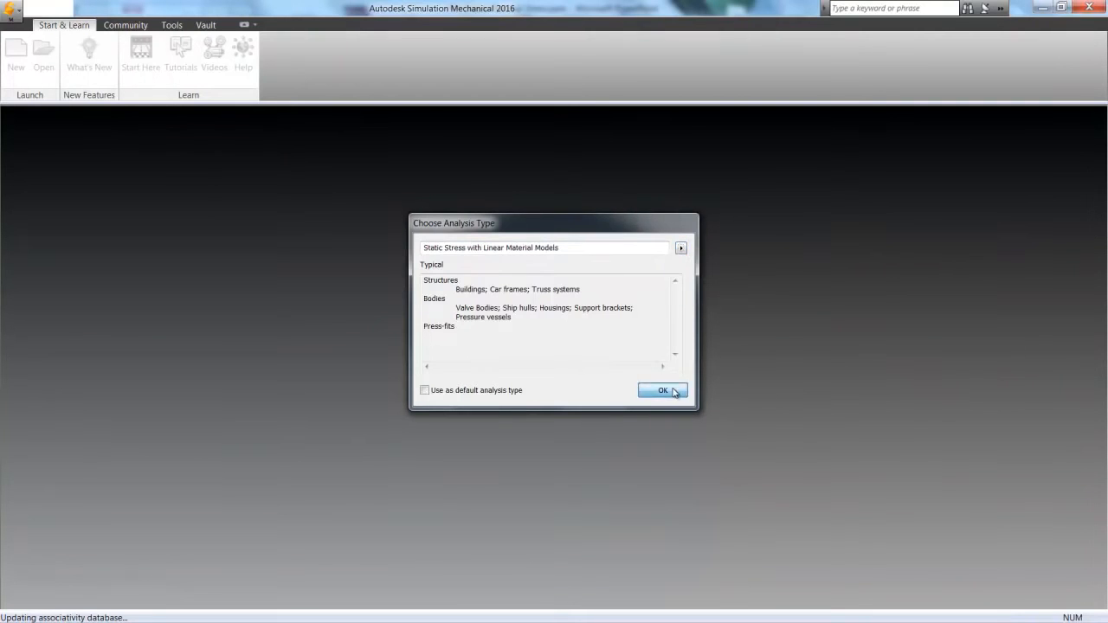
left_click(663, 391)
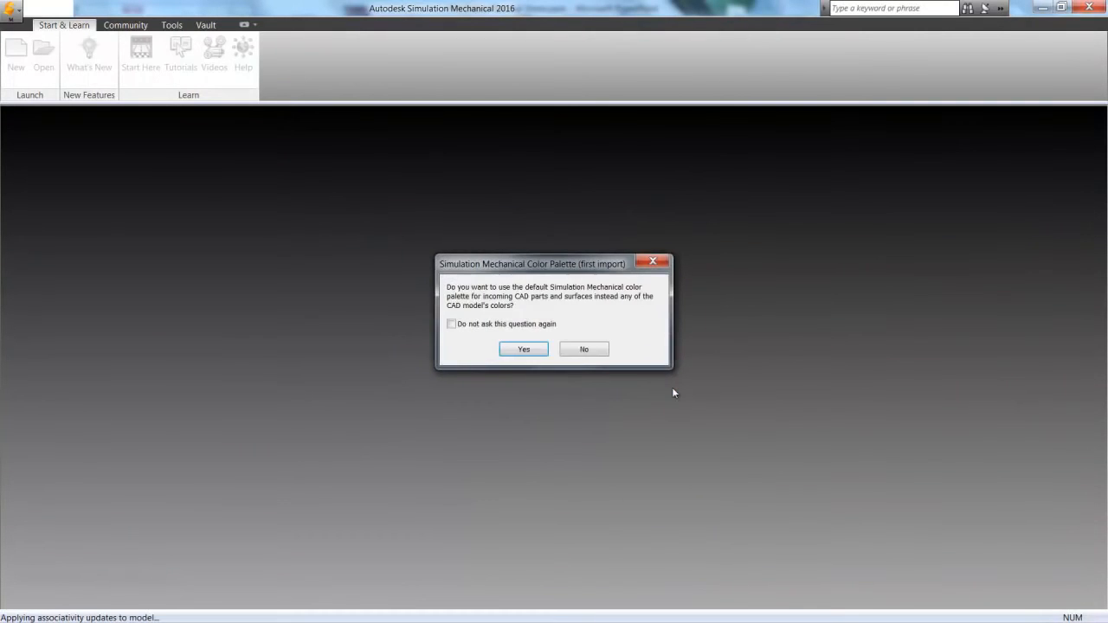
left_click(512, 353)
left_click(593, 347)
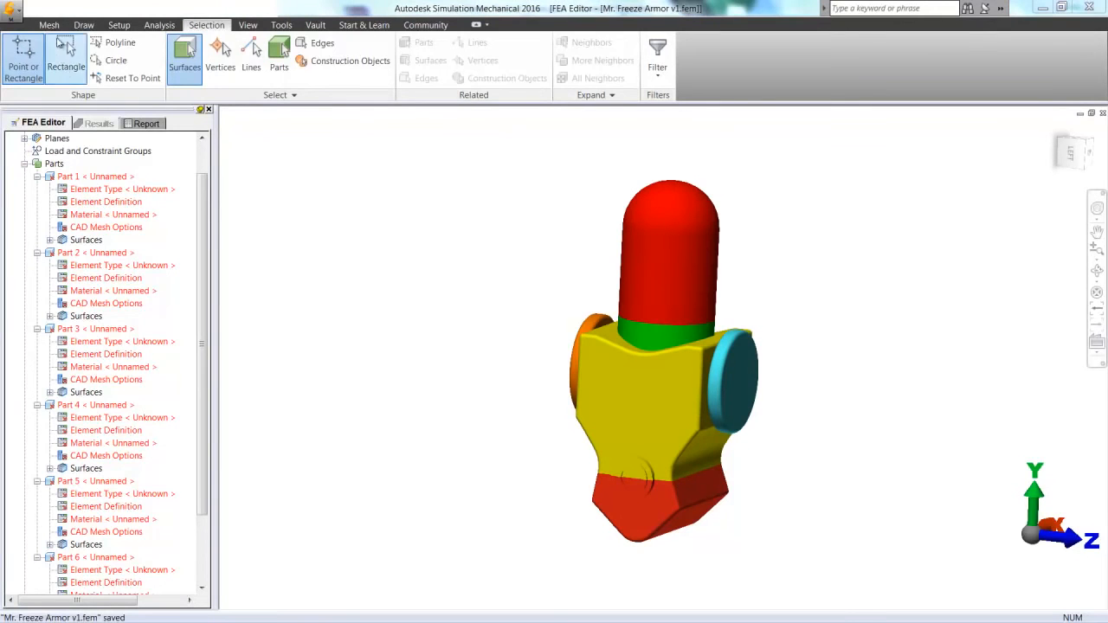
Step: Generate the 3D mesh for the whole armor model and decline viewing the mesh results
left_click(49, 24)
left_click(21, 64)
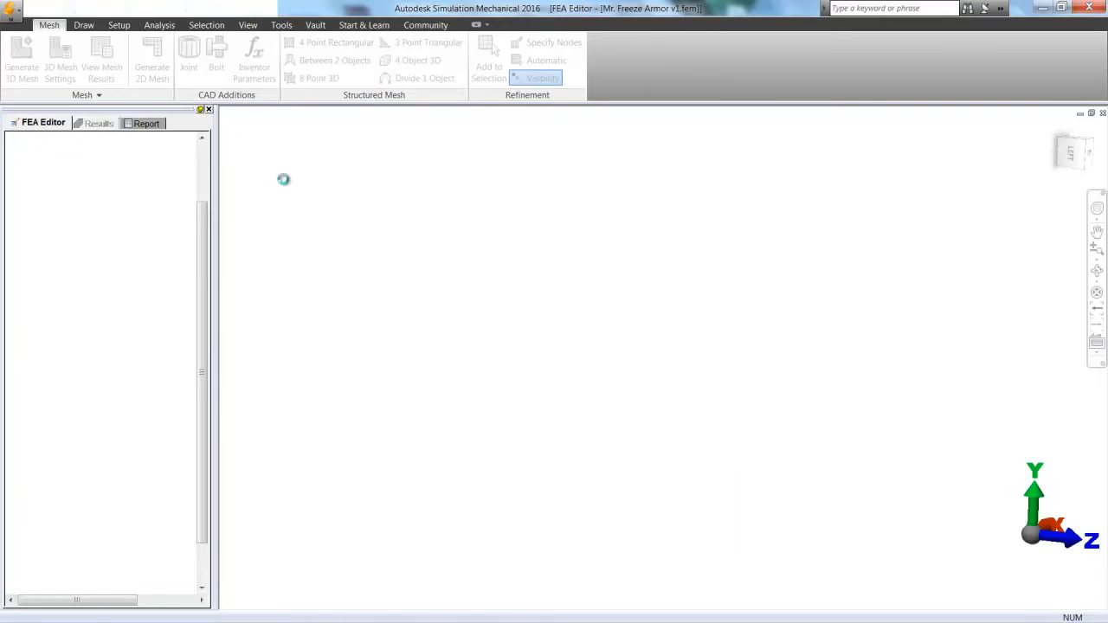
left_click(585, 343)
Step: Assign Steel (ASTM - A36) from the Autodesk Simulation Material Library to Part 1
left_click(108, 216)
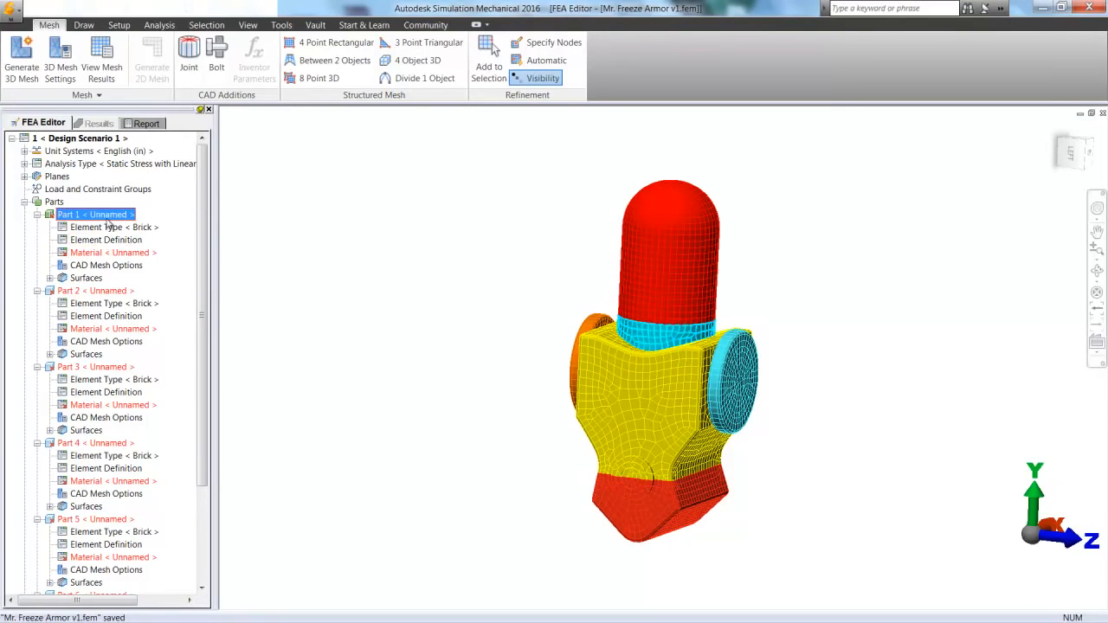
left_click(337, 392)
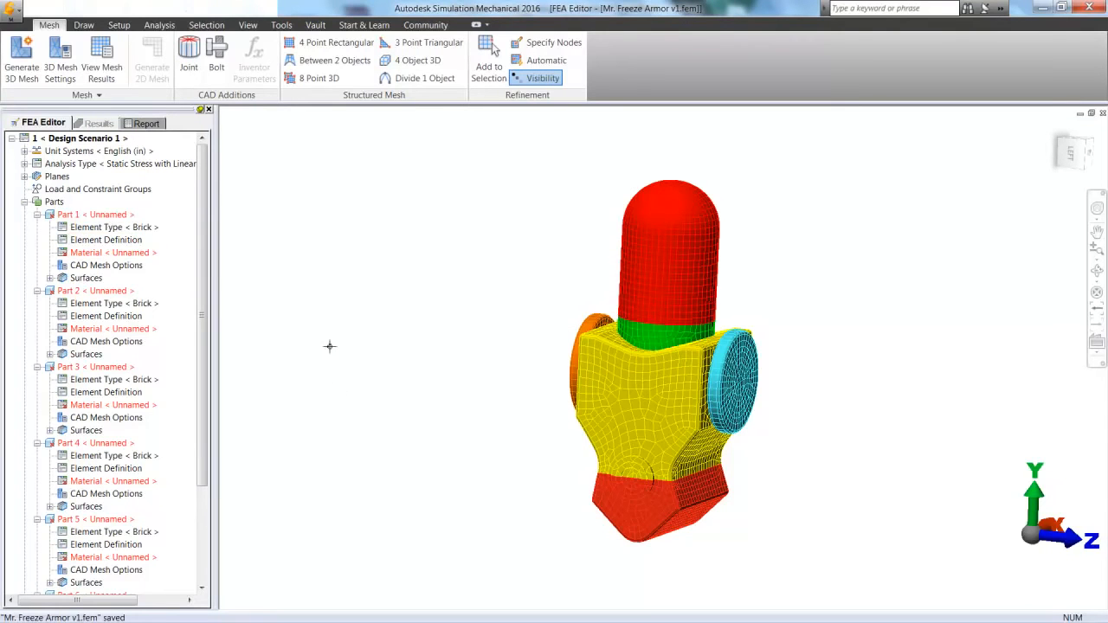
left_click(93, 214)
left_click(108, 253)
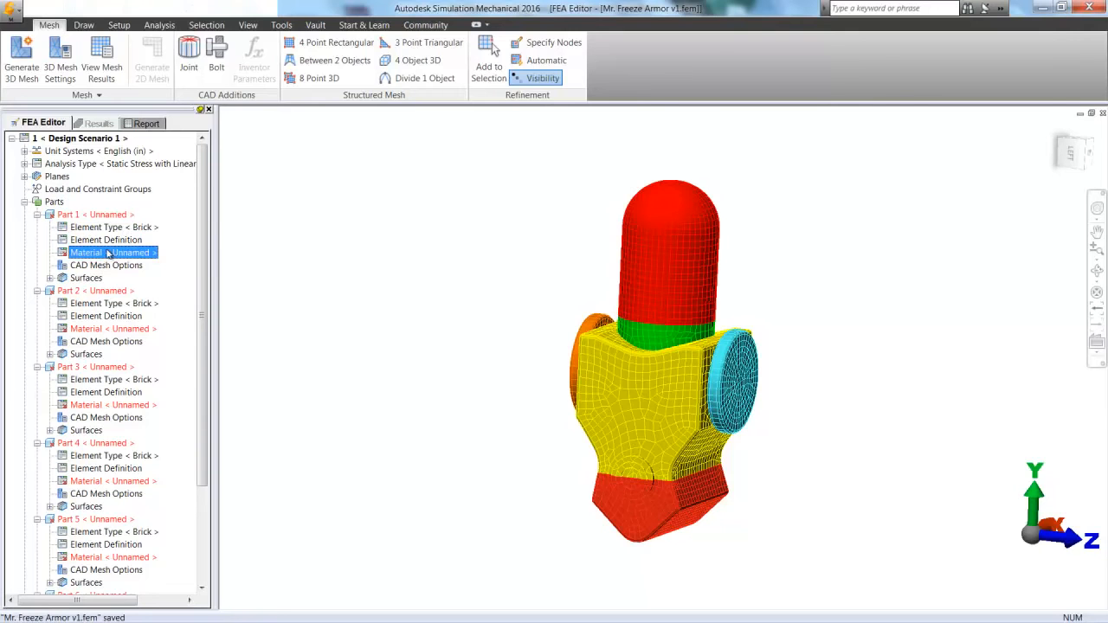
right_click(108, 252)
left_click(138, 262)
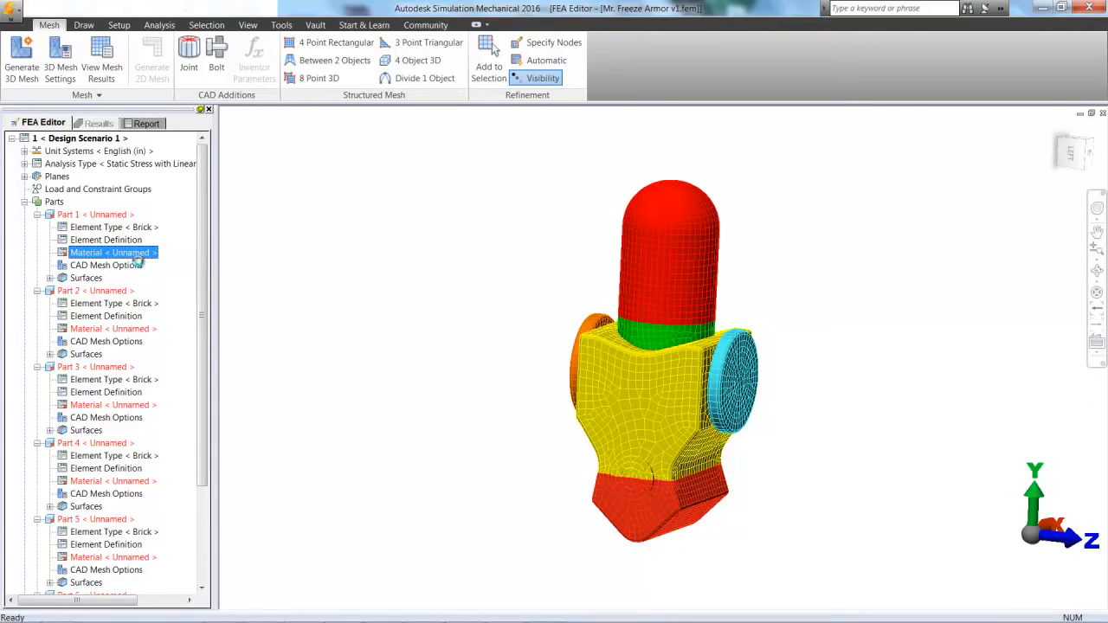
left_click(286, 276)
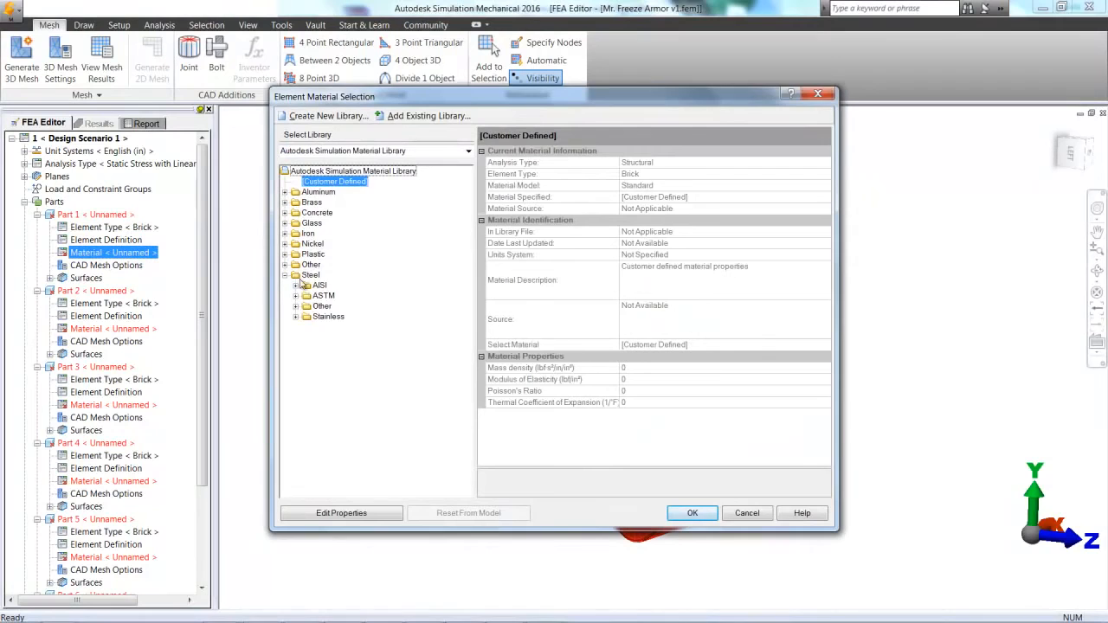
left_click(295, 296)
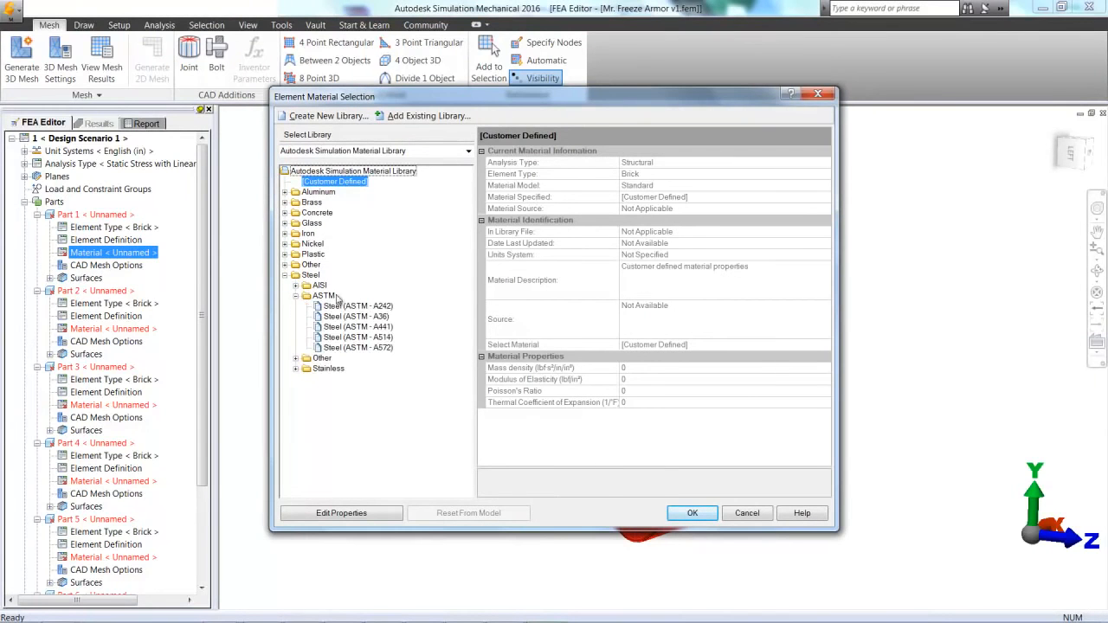
left_click(356, 316)
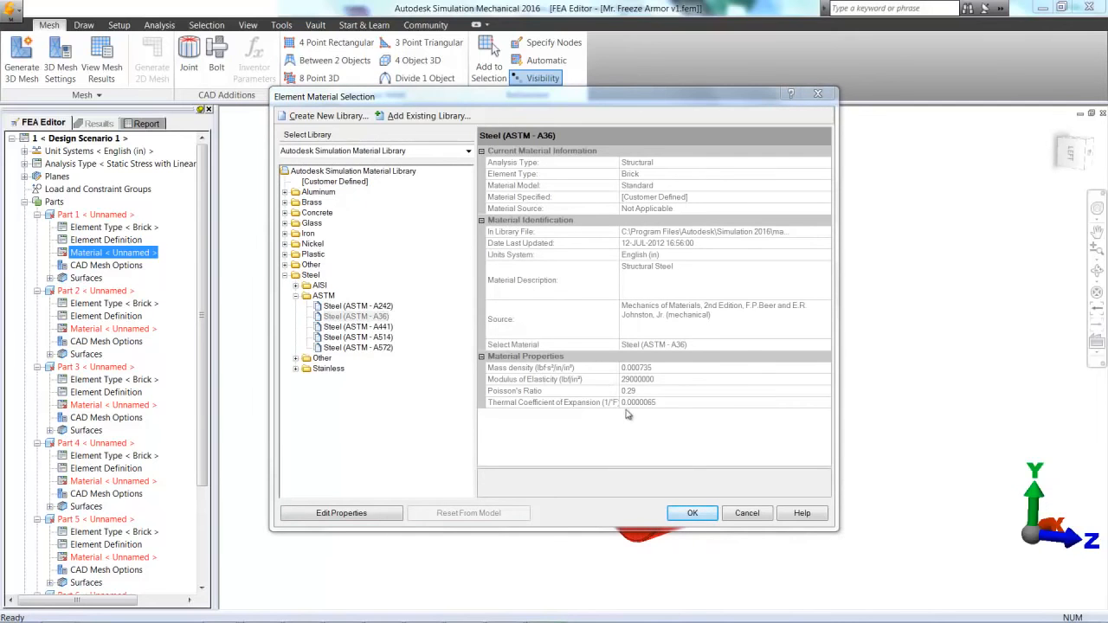
left_click(692, 513)
Step: Assign the Kovarr Alloy glass and ceramic sealing material from the Glass category to Part 2
left_click(99, 291)
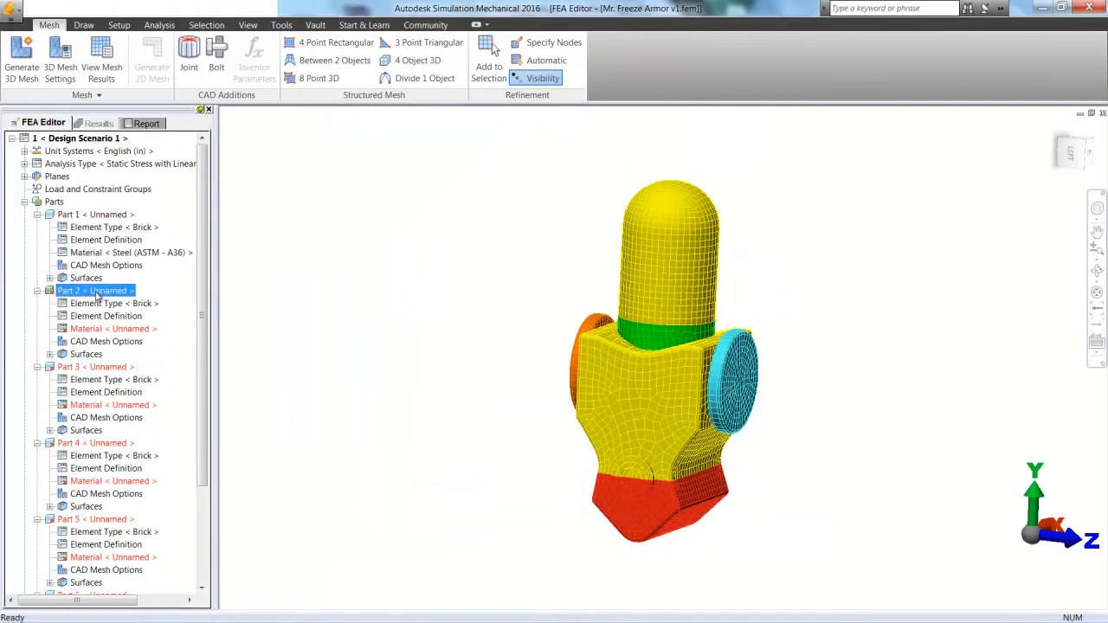
left_click(103, 329)
right_click(104, 334)
left_click(139, 343)
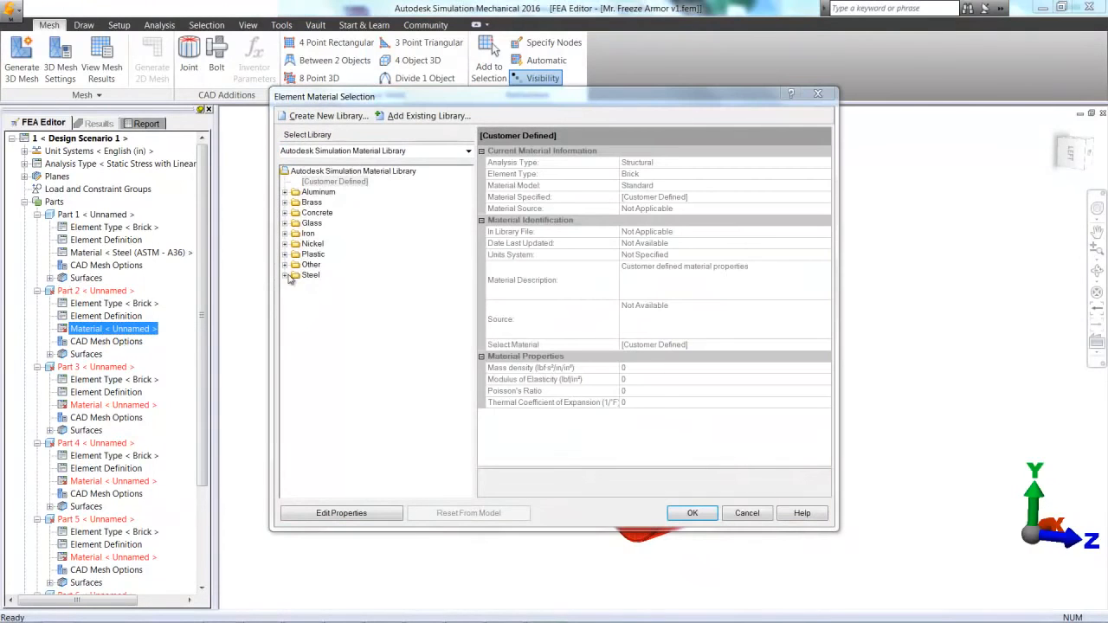
left_click(285, 223)
left_click(339, 234)
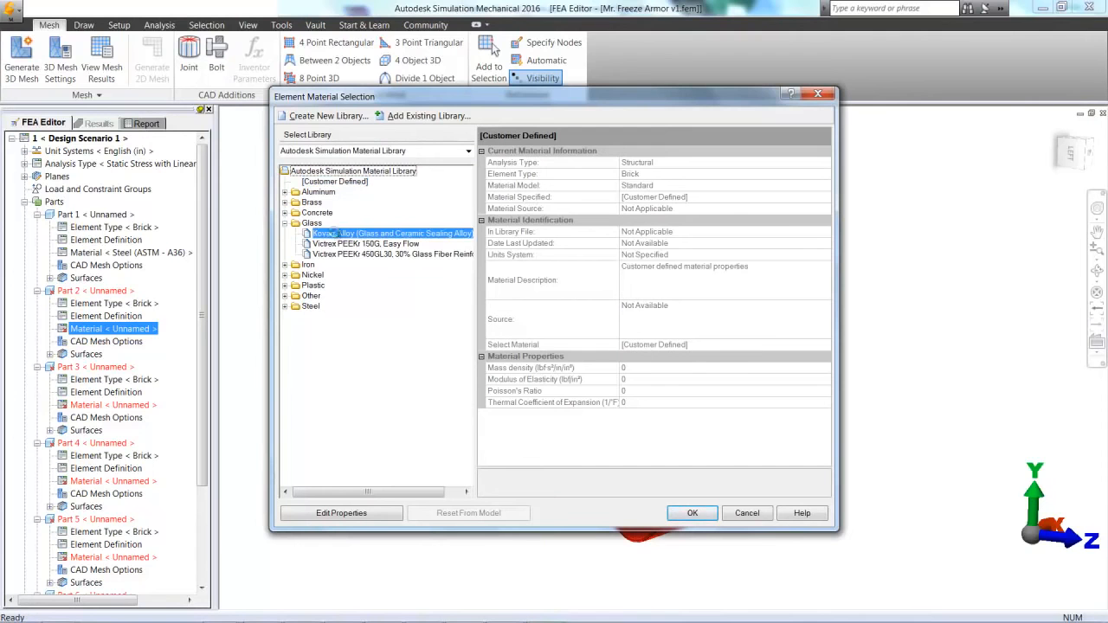
left_click(693, 512)
Step: Identify the remaining parts in the model and assign Aluminum 6061-O to Parts 4 and 5 together
left_click(94, 367)
left_click(106, 443)
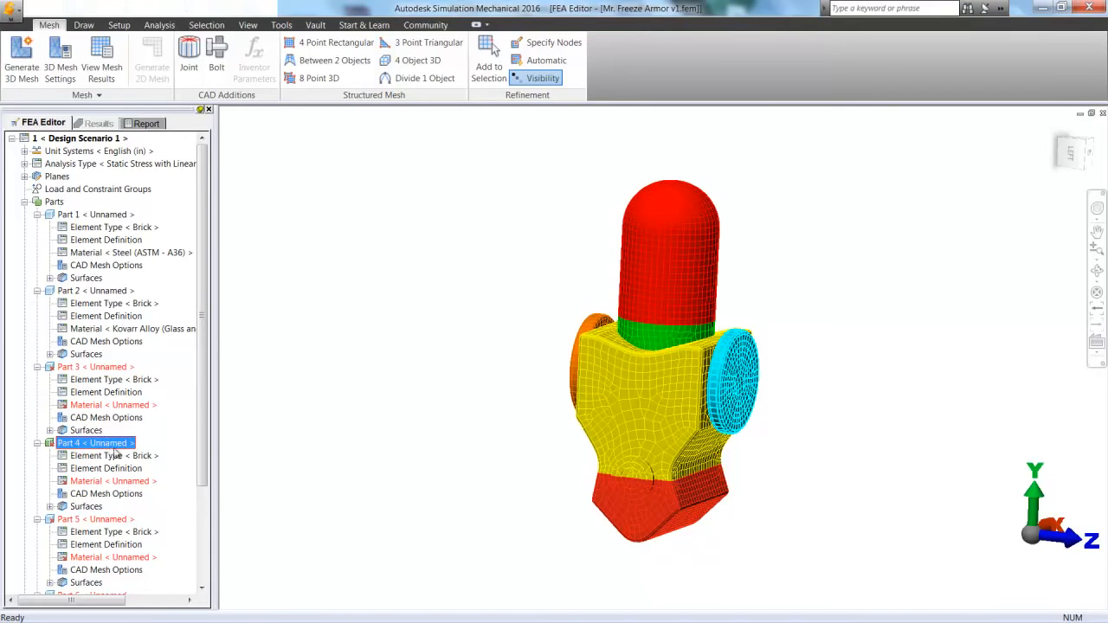
left_click(296, 460)
left_click(96, 519)
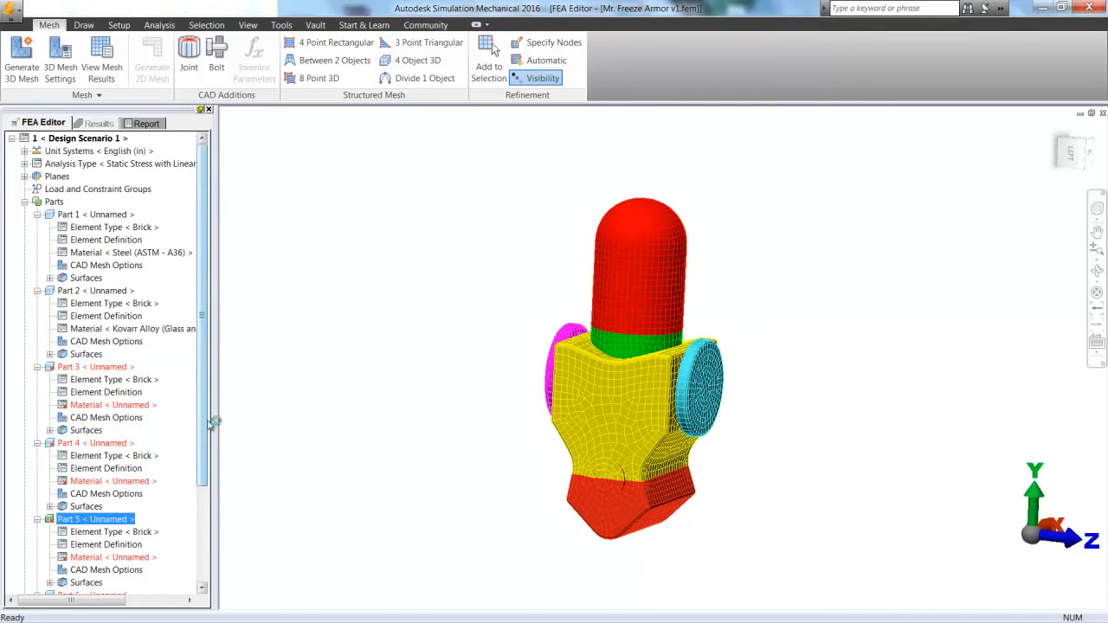
left_click_drag(206, 426, 214, 502)
left_click(111, 379)
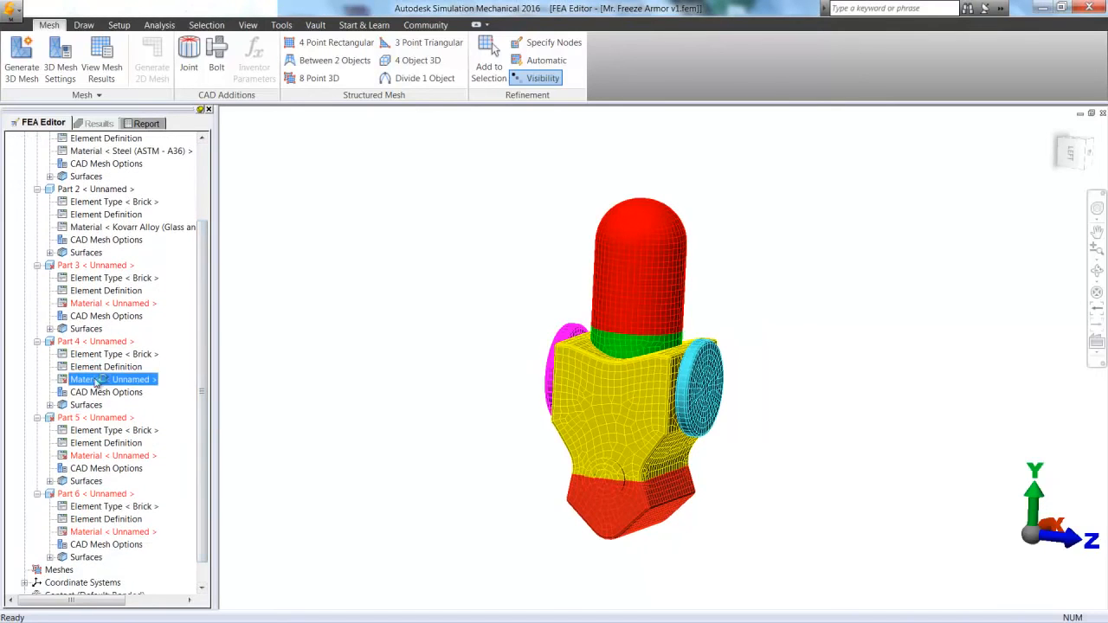
left_click(110, 456, "ctrl")
right_click(110, 460)
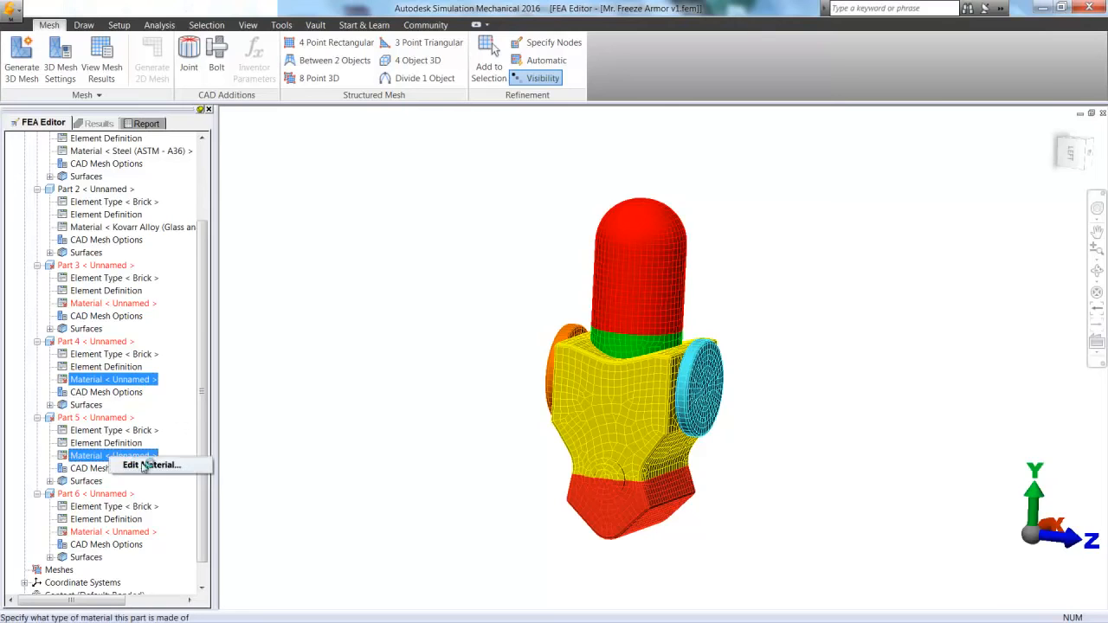
left_click(145, 466)
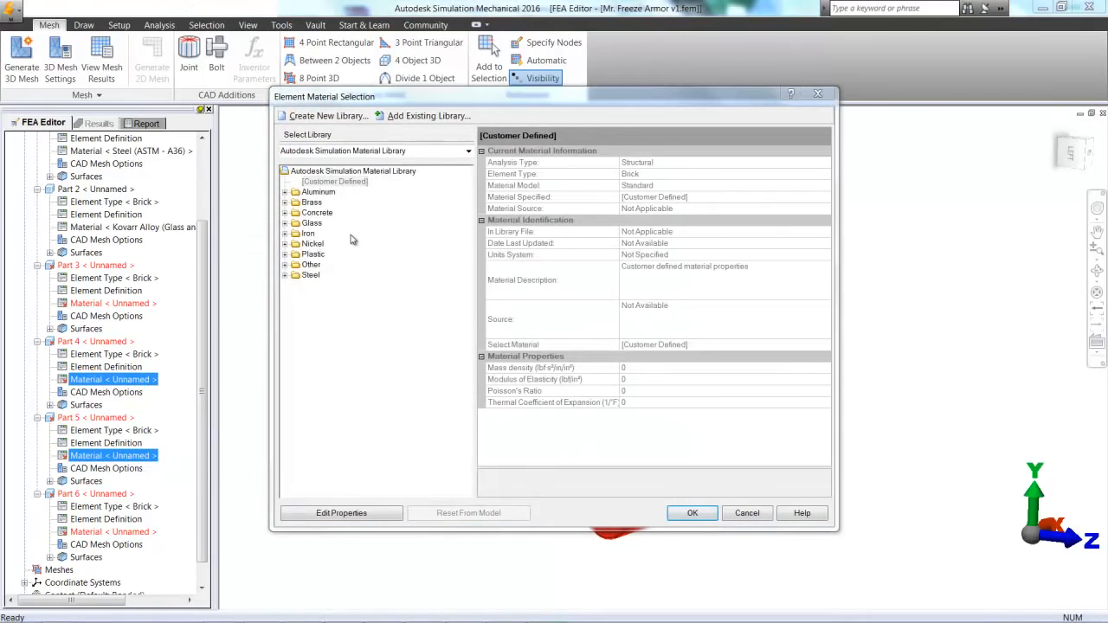
left_click(285, 192)
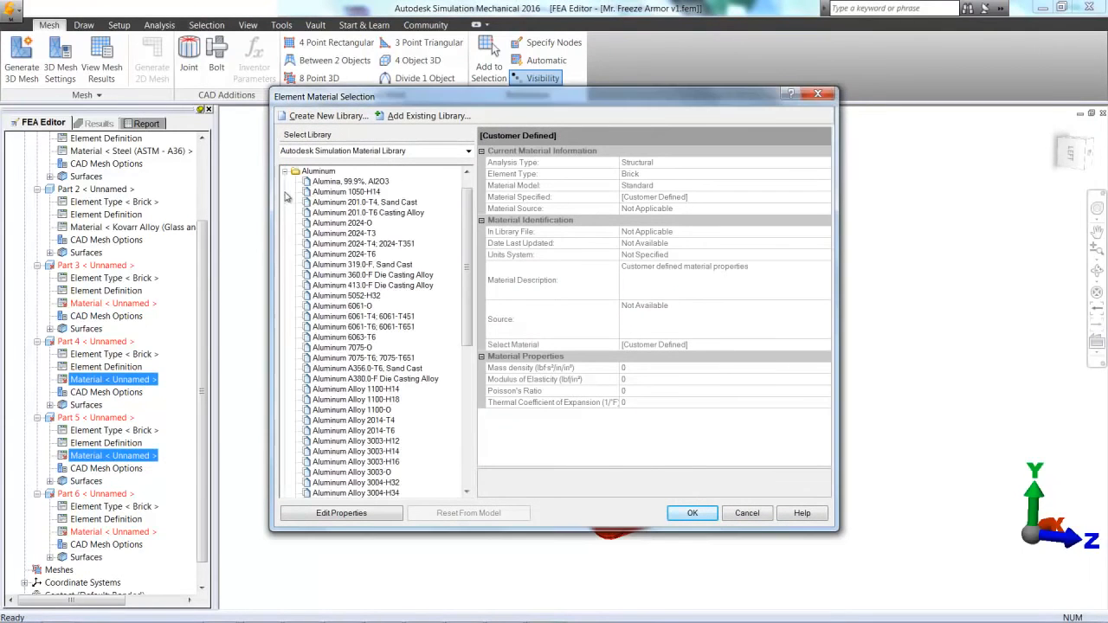
left_click(355, 297)
left_click(355, 306)
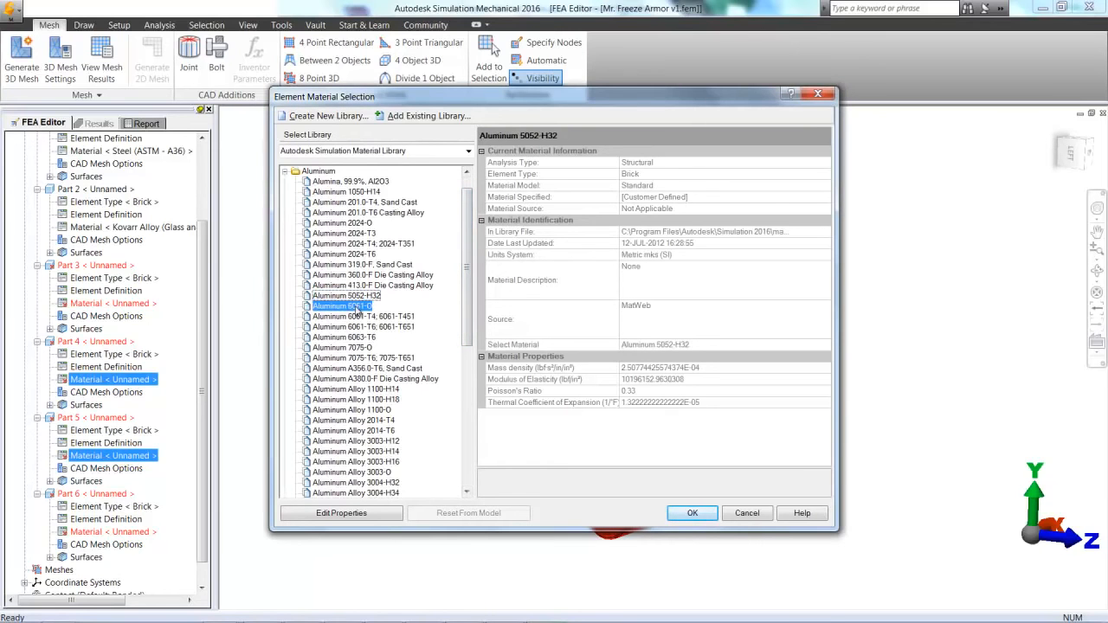
left_click(693, 512)
Step: Assign Titanium, Ti from the library's other metals to Parts 3 and 6 together
left_click(113, 303)
left_click(110, 531, "ctrl")
right_click(111, 533)
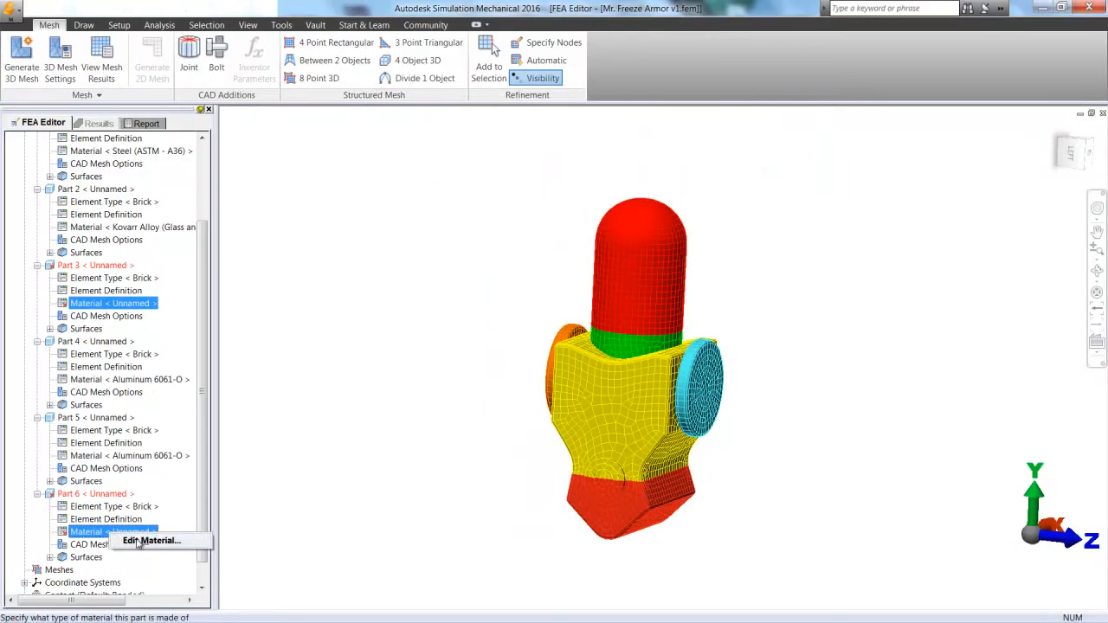
left_click(140, 540)
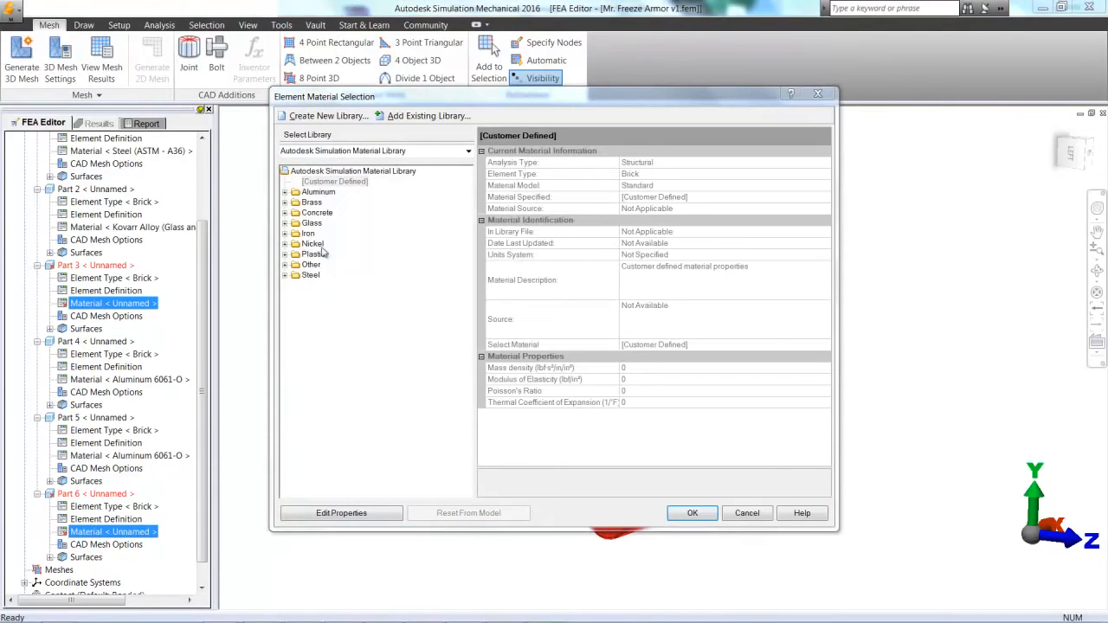
left_click(284, 264)
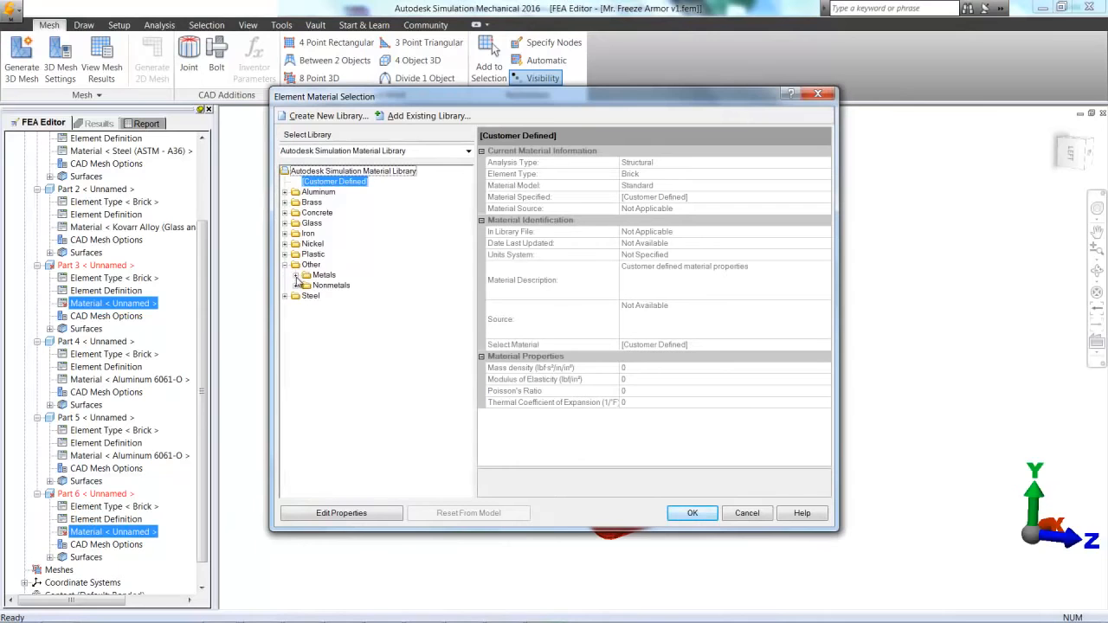
left_click(295, 275)
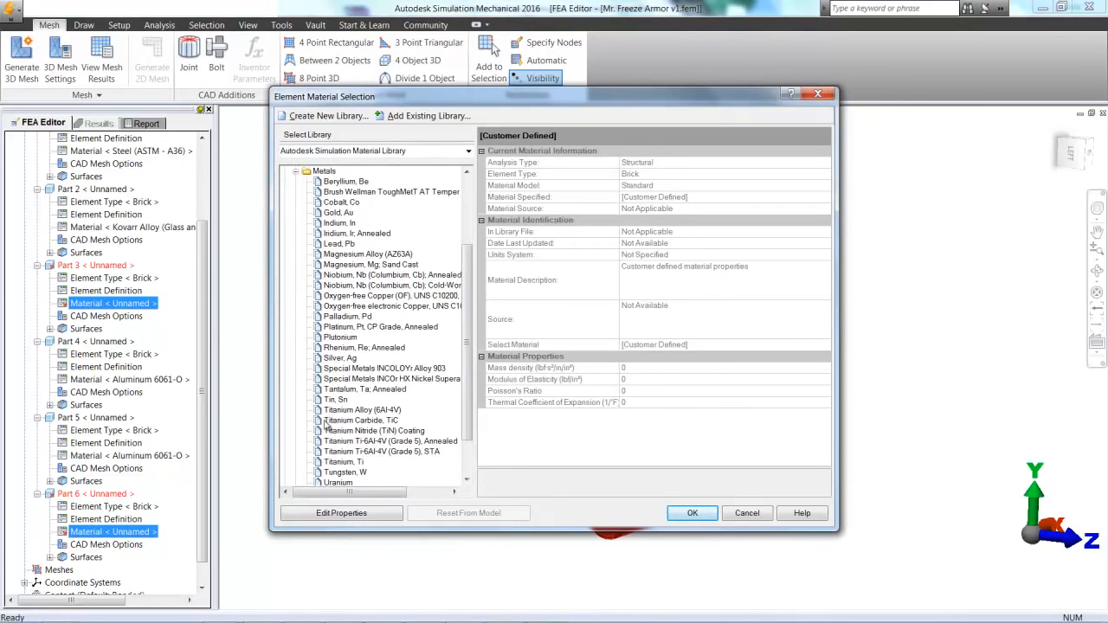
left_click(337, 463)
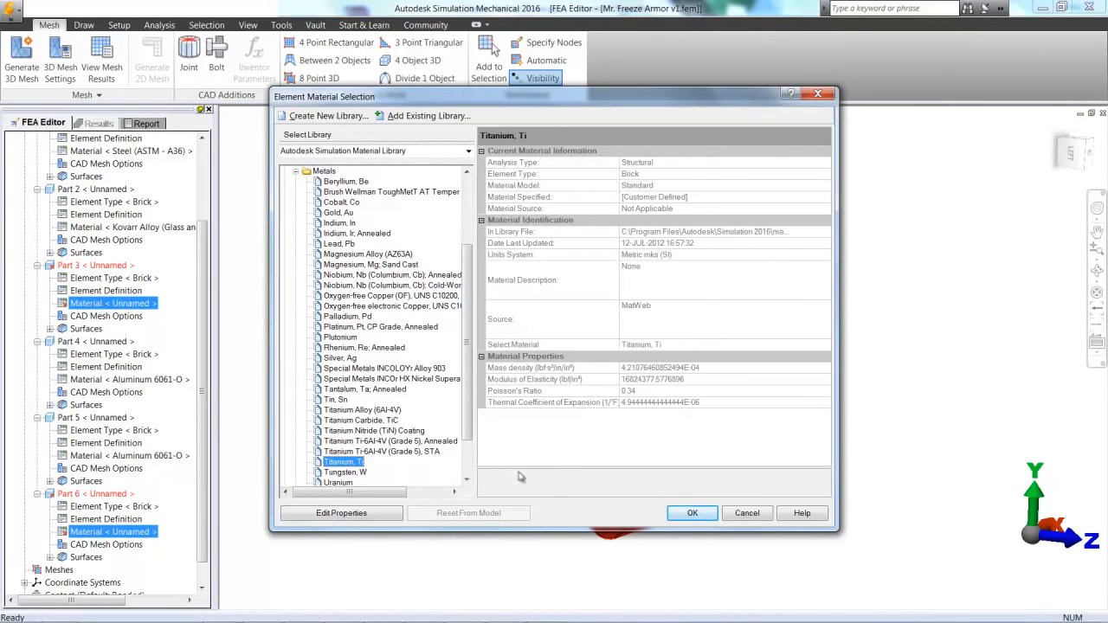
left_click(688, 516)
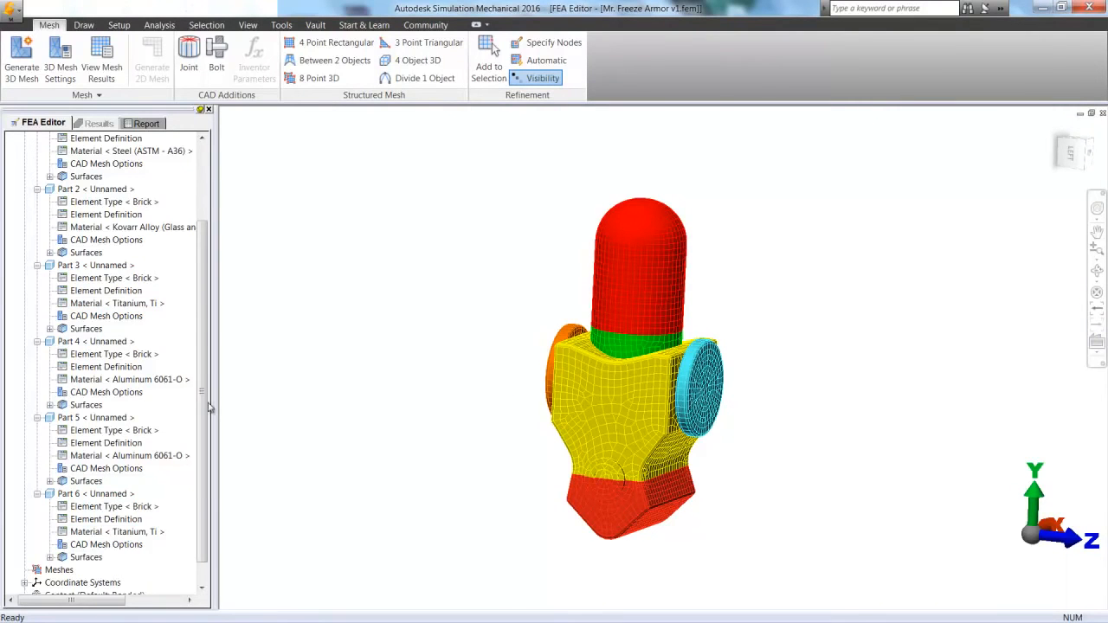
Step: Apply a fixed general constraint to the two sloped surfaces on the underside of the armor's base
left_click_drag(203, 409, 203, 332)
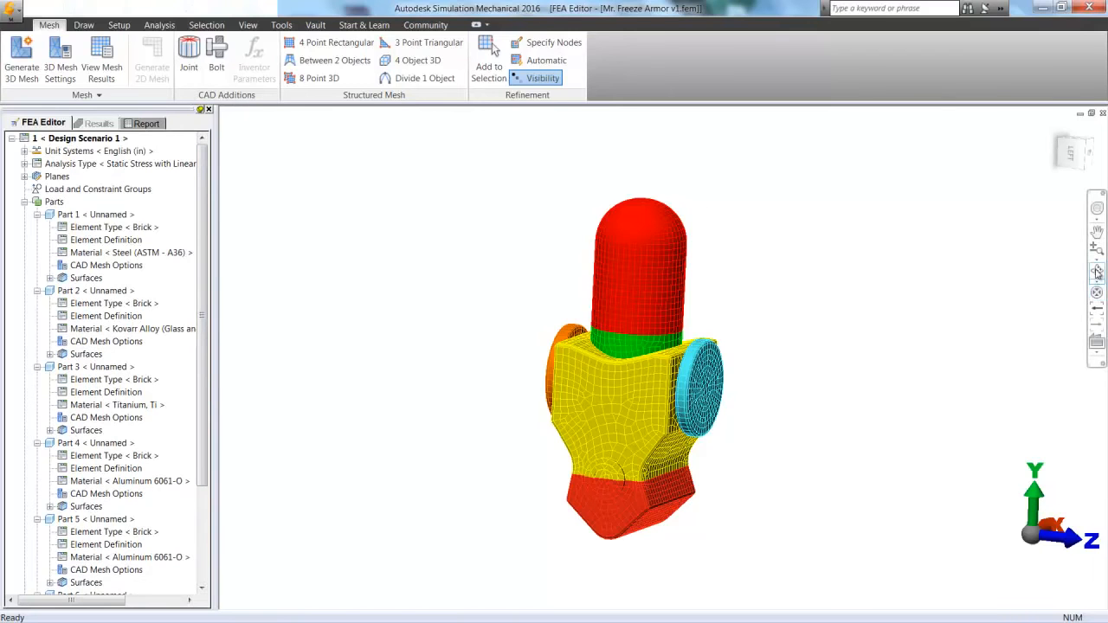
middle_click_drag(725, 469, 694, 407)
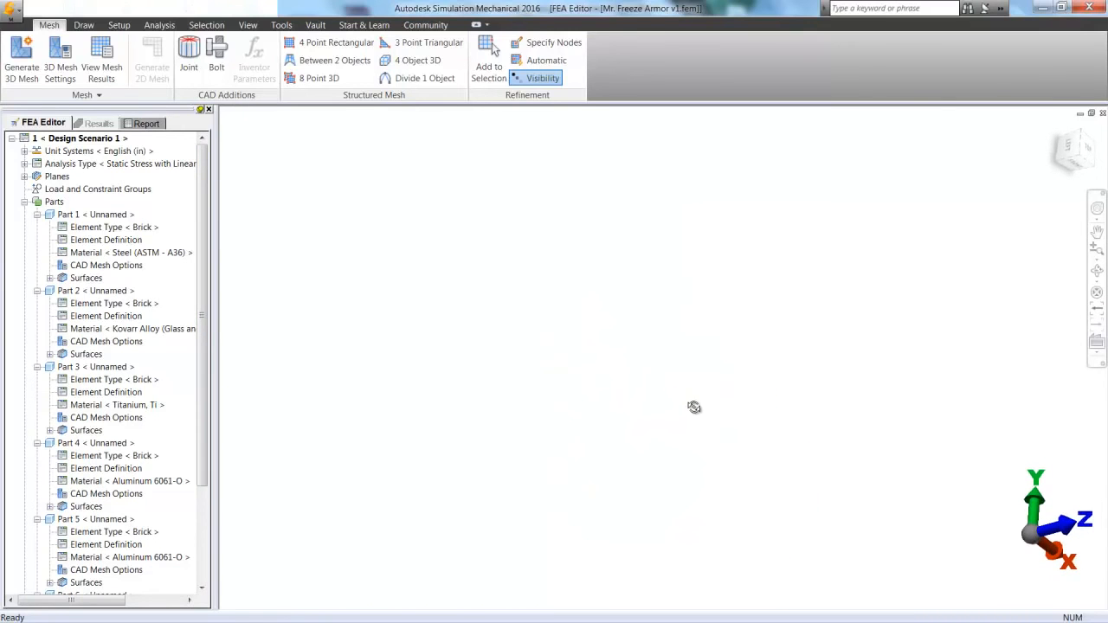
left_click(1074, 163)
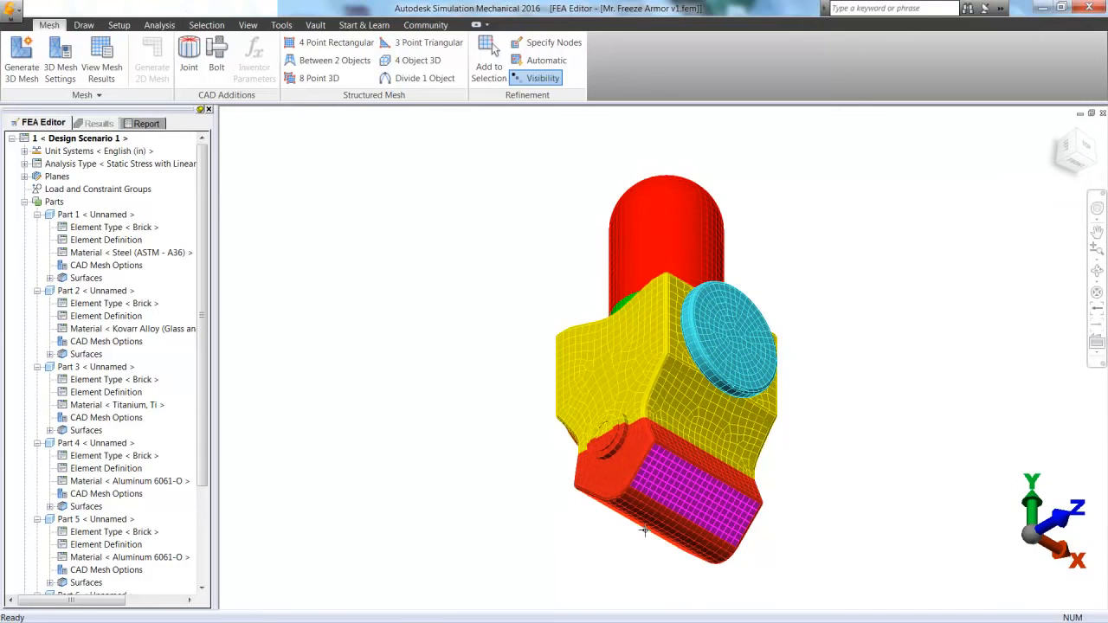
left_click(1097, 273)
left_click_drag(709, 489, 744, 458)
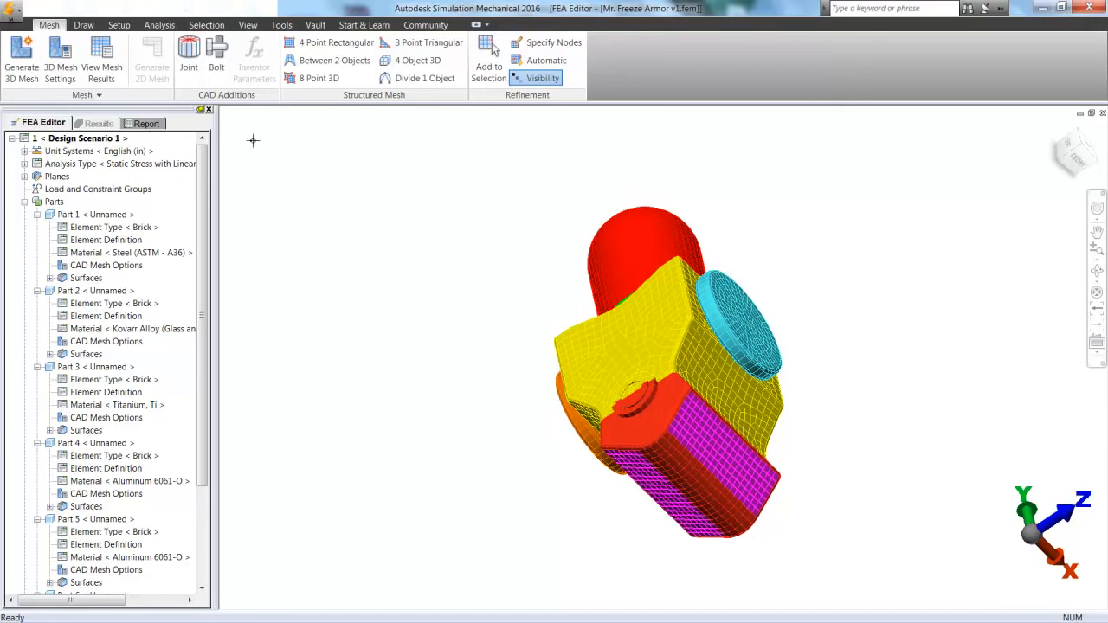
left_click(123, 26)
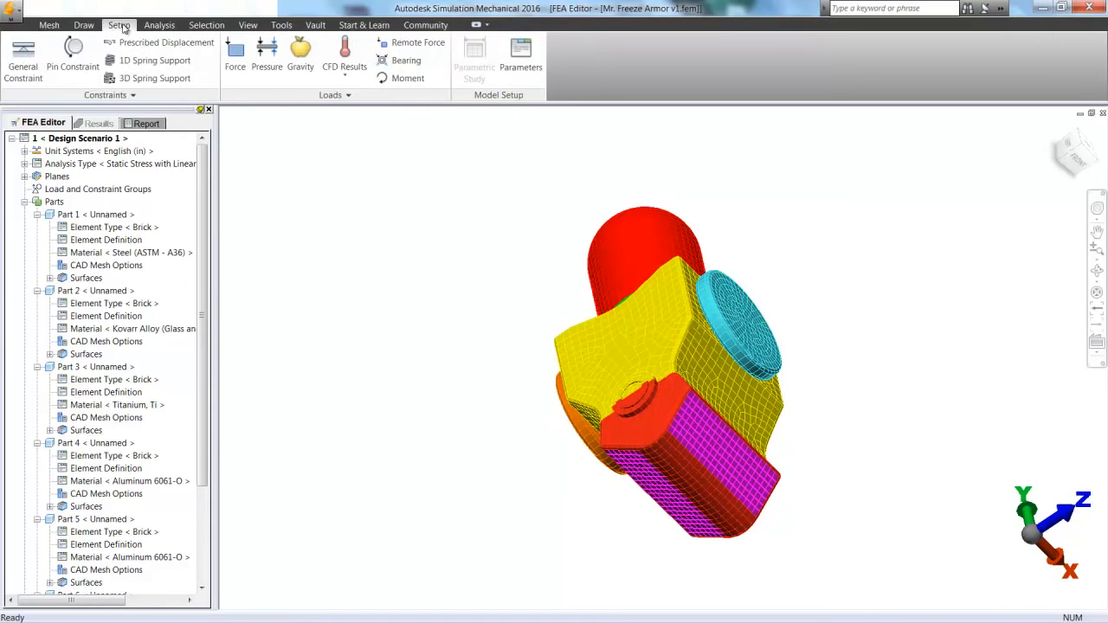
left_click(23, 61)
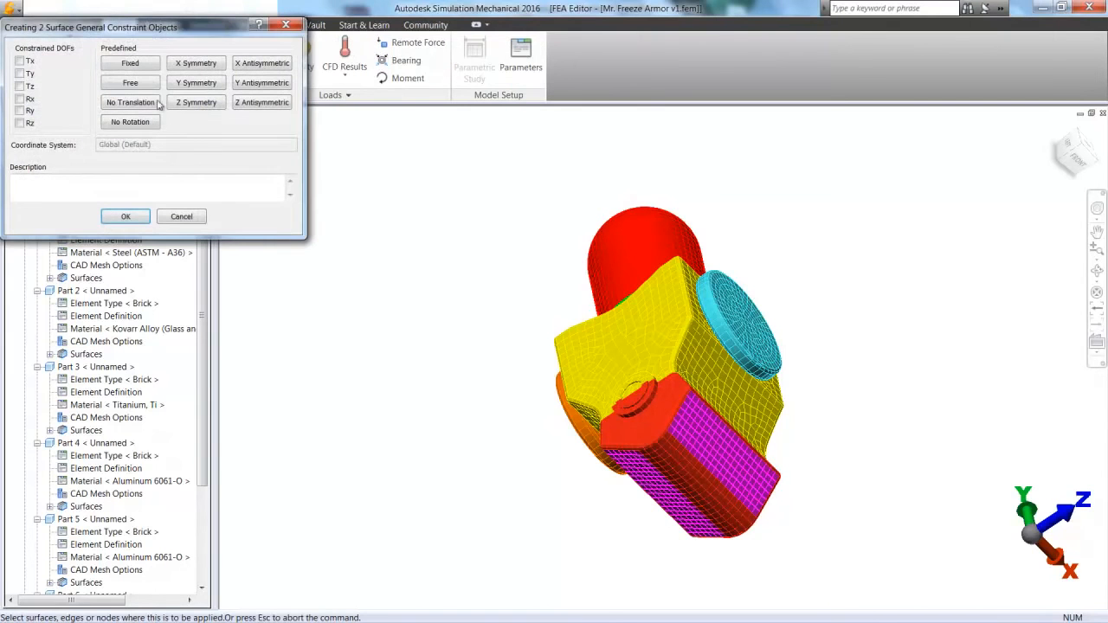
left_click(129, 64)
left_click(126, 216)
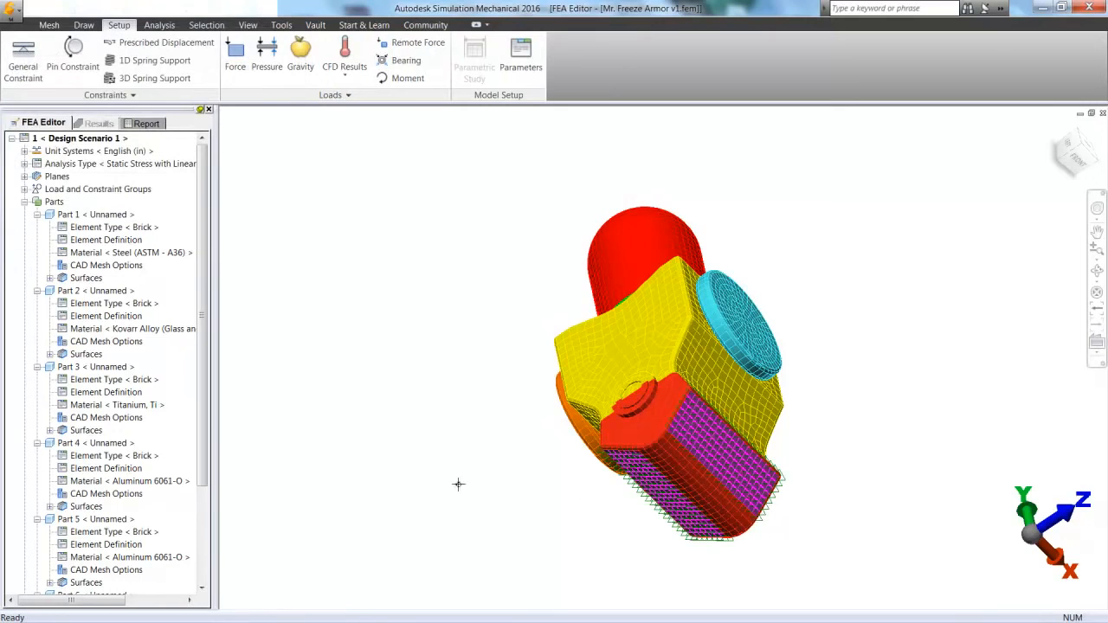
left_click(494, 479)
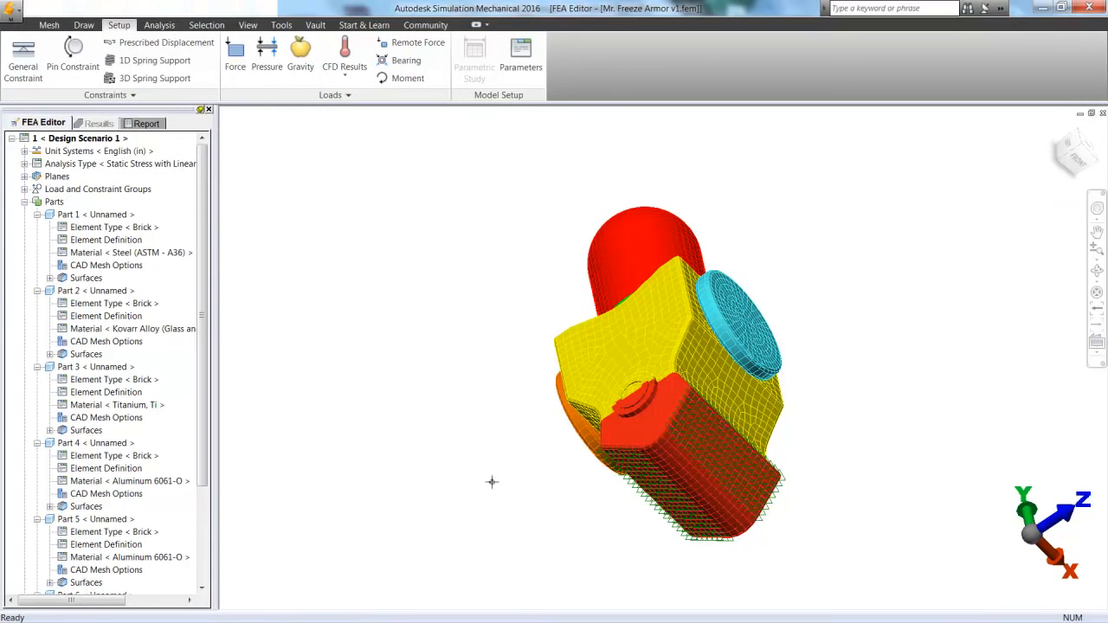
Step: Set the CFD temperature load's source to an Autodesk CFD file and load the design study Mr. Freeze Iges.cfdst
left_click(1069, 146)
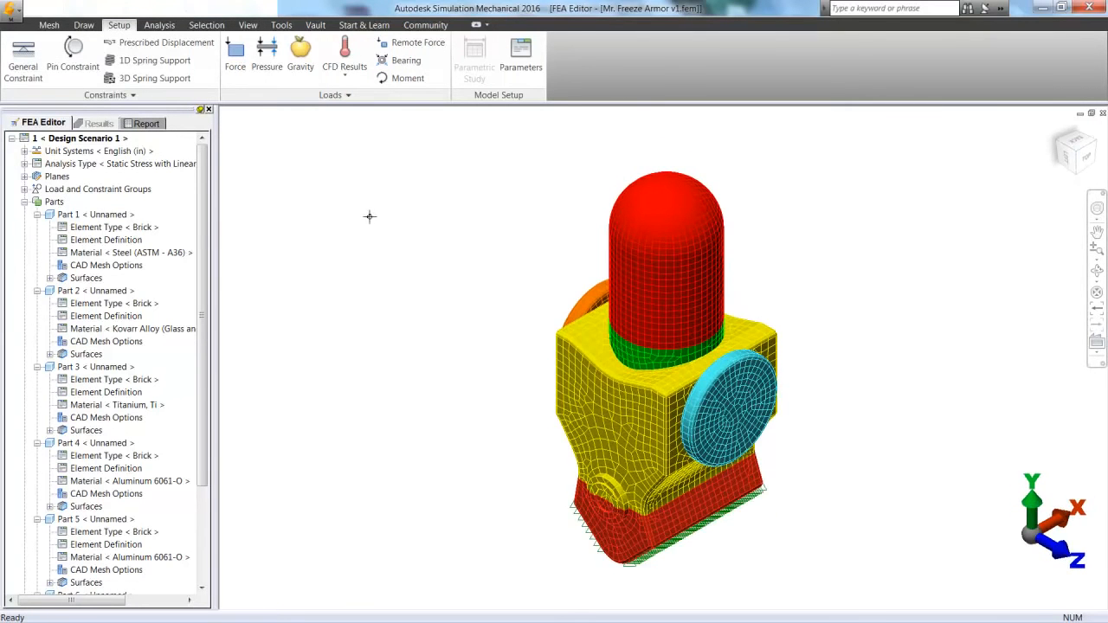
left_click(344, 78)
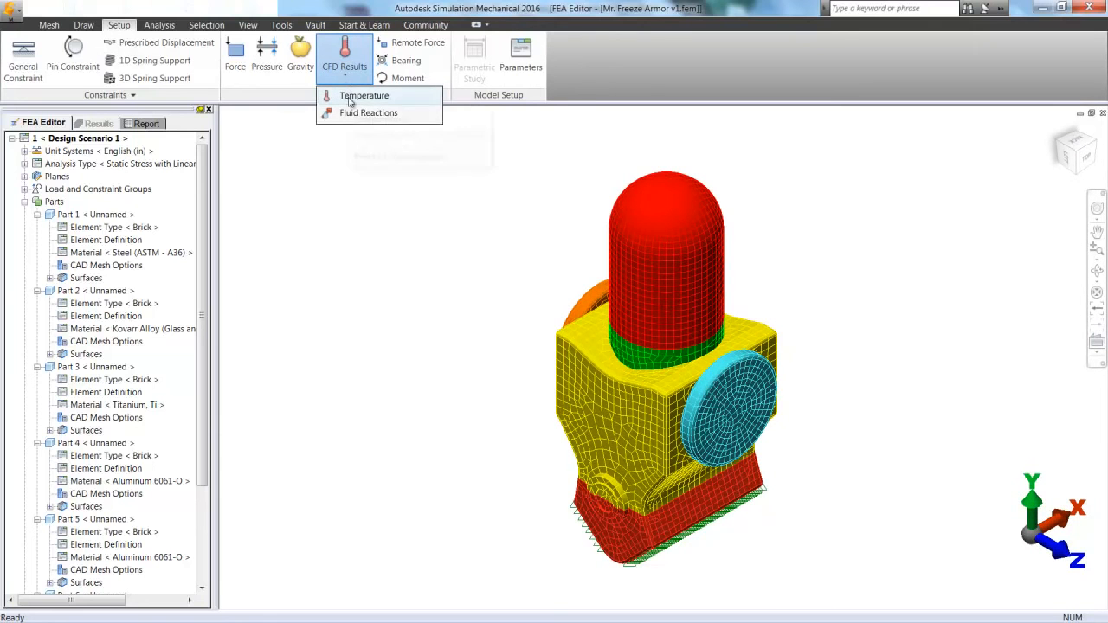
left_click(342, 96)
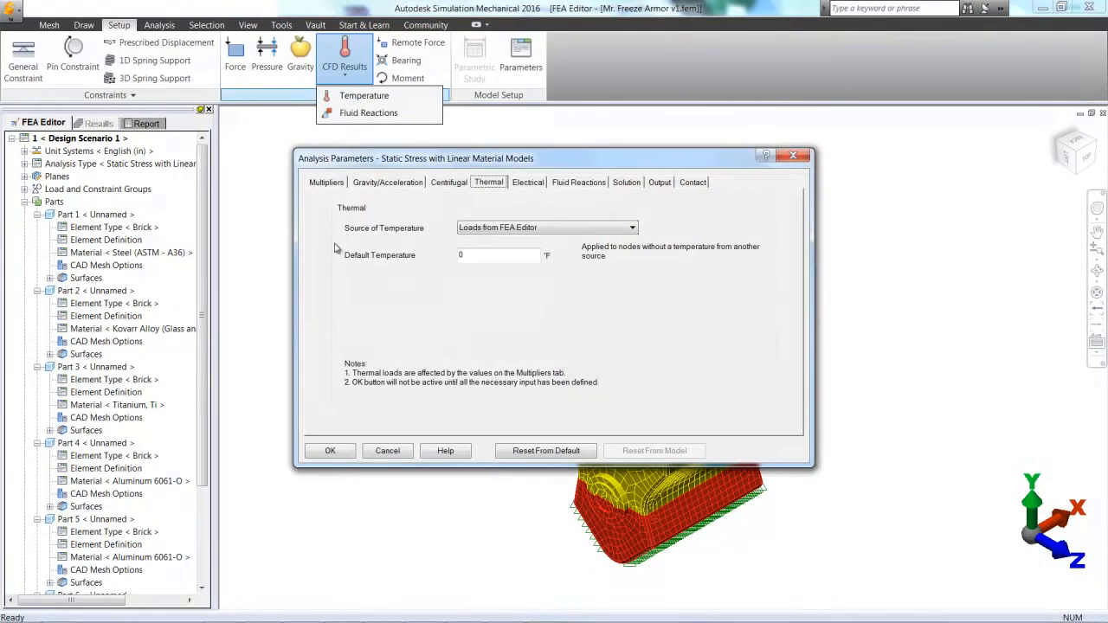
left_click(489, 228)
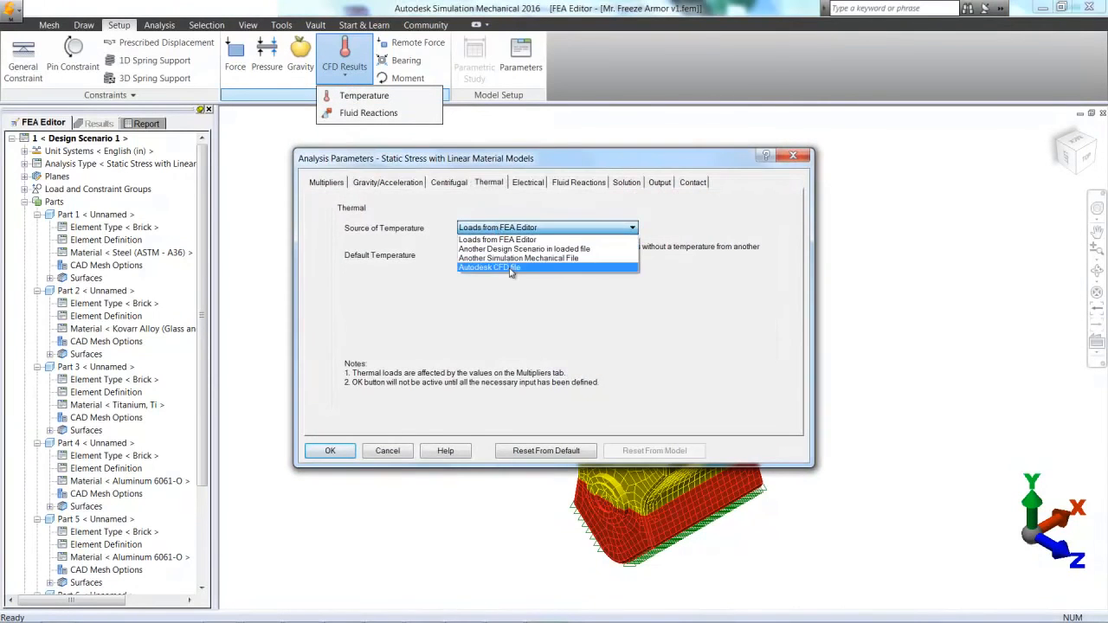
left_click(512, 269)
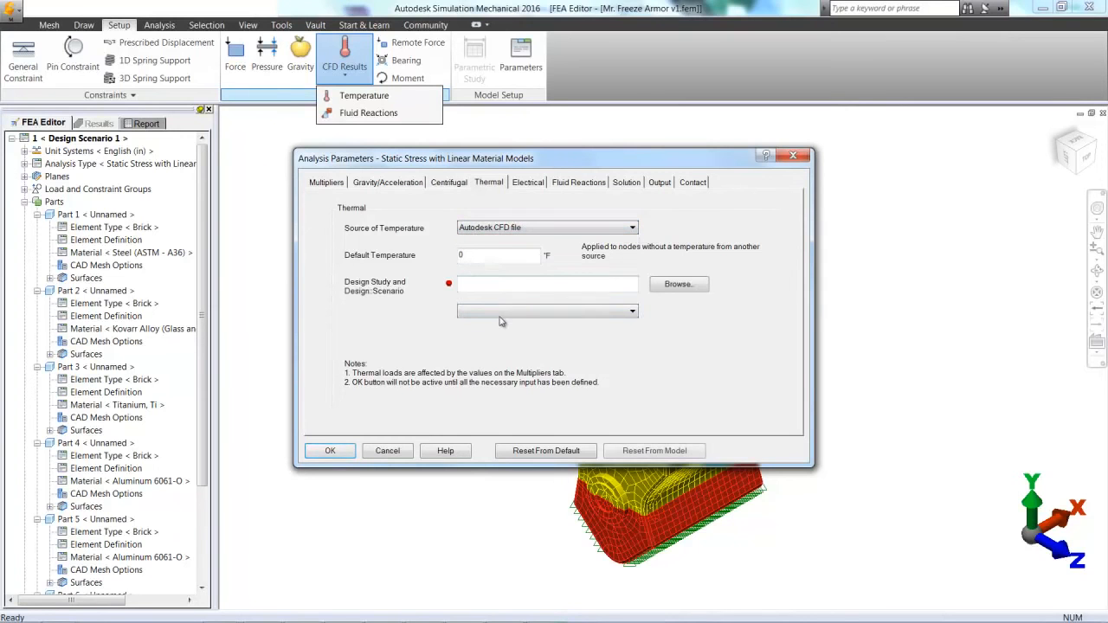
left_click(666, 291)
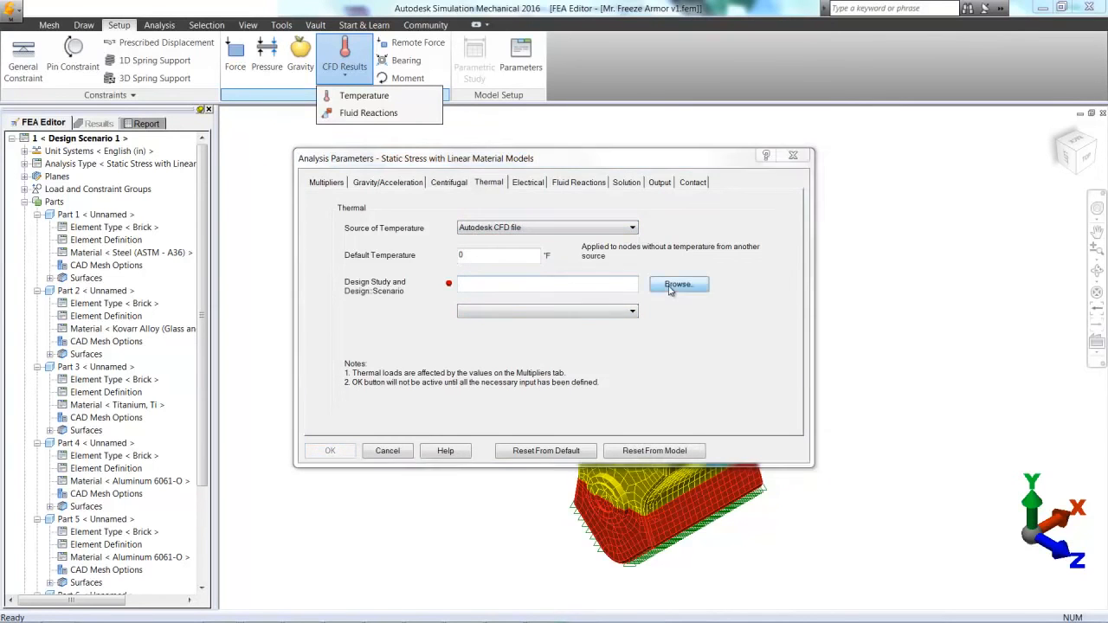
left_click(467, 266)
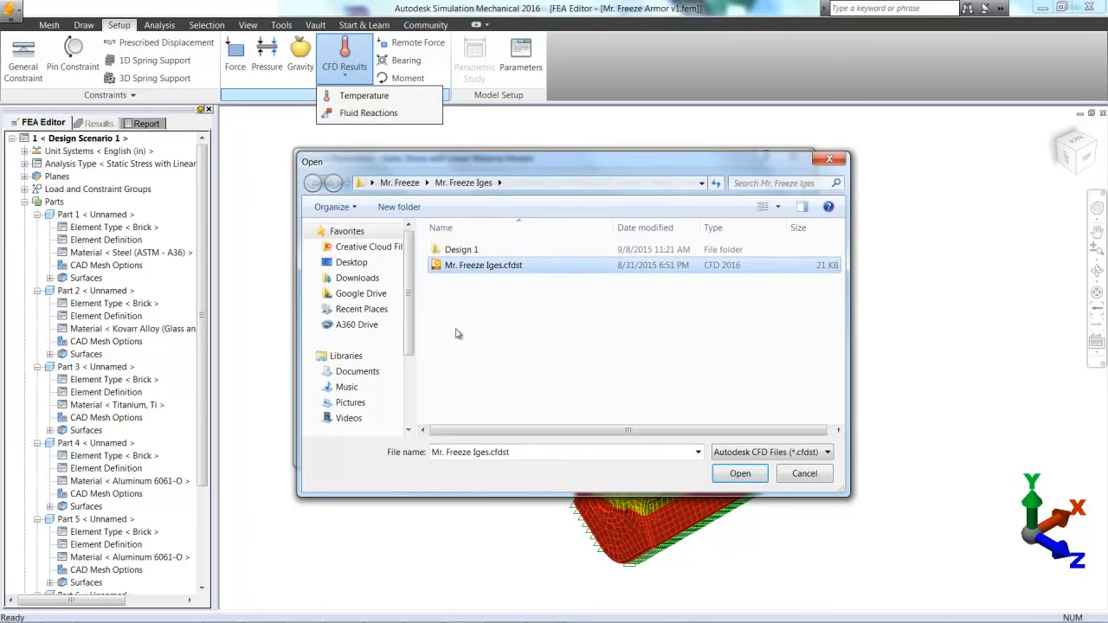
left_click(740, 476)
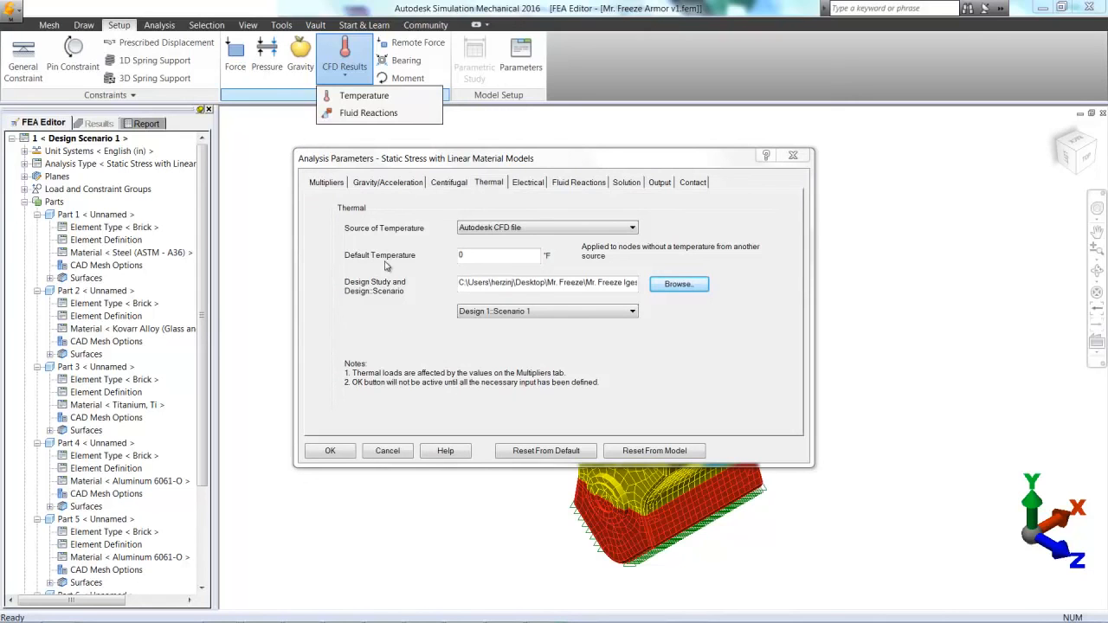
Step: Set the thermal multiplier of load case 1 to 1 and accept the analysis parameters
left_click(332, 185)
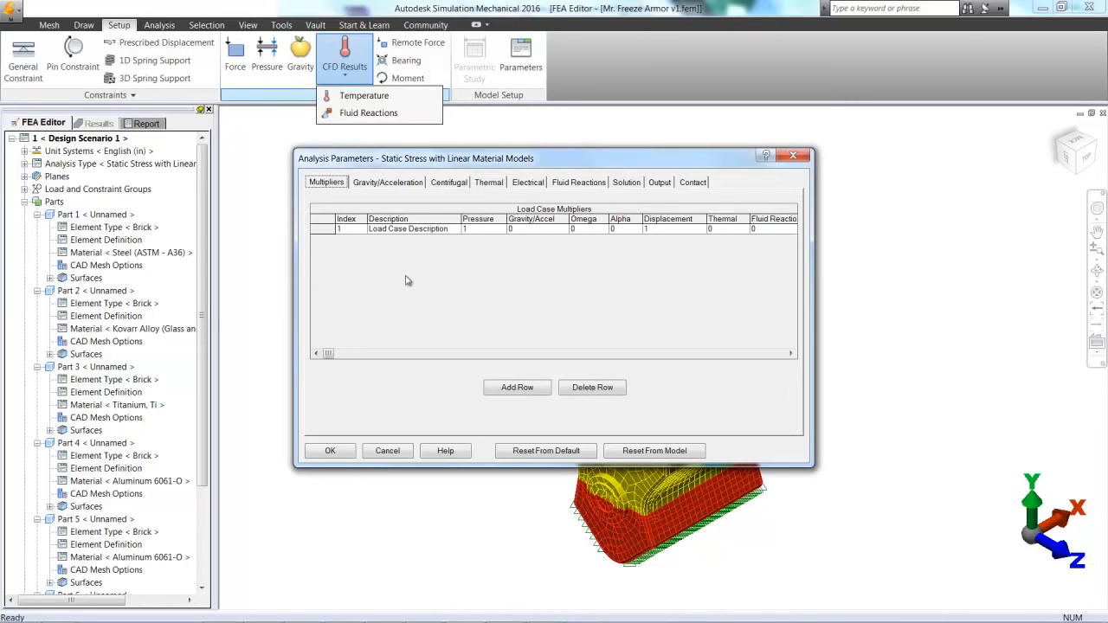
left_click(721, 229)
left_click(330, 450)
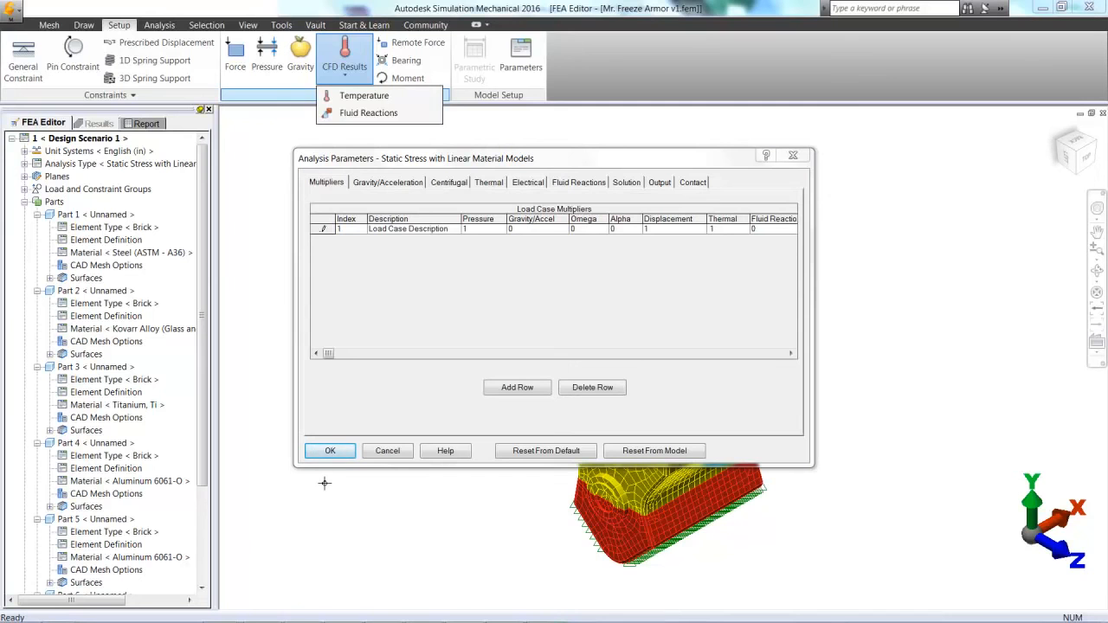
left_click(327, 451)
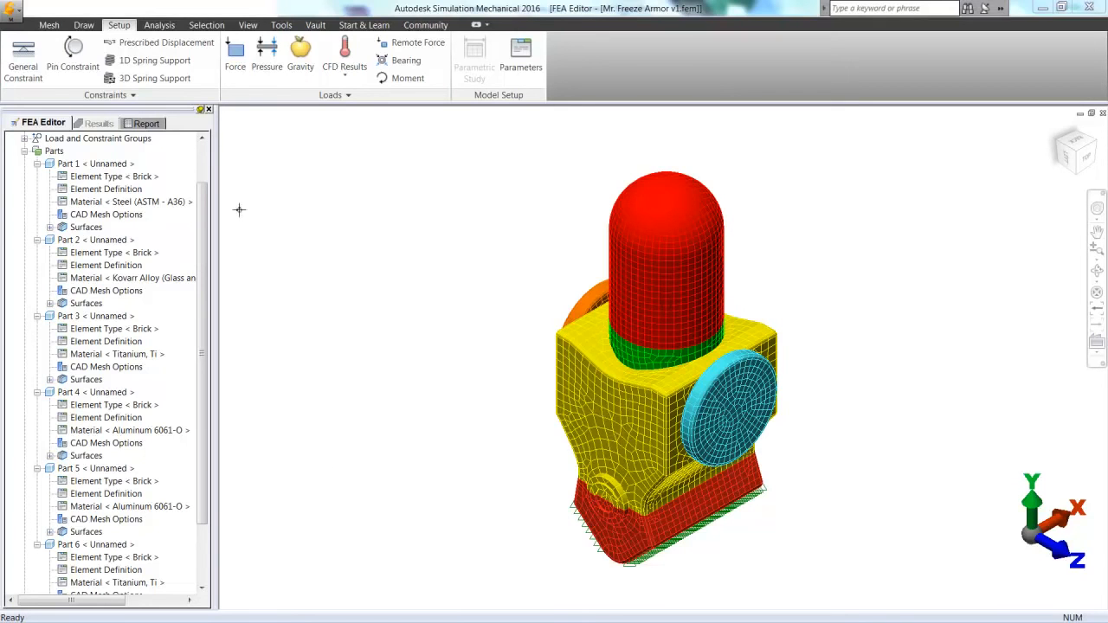
Step: Run the static stress simulation and display the von Mises stress contours on the armor model
left_click(172, 28)
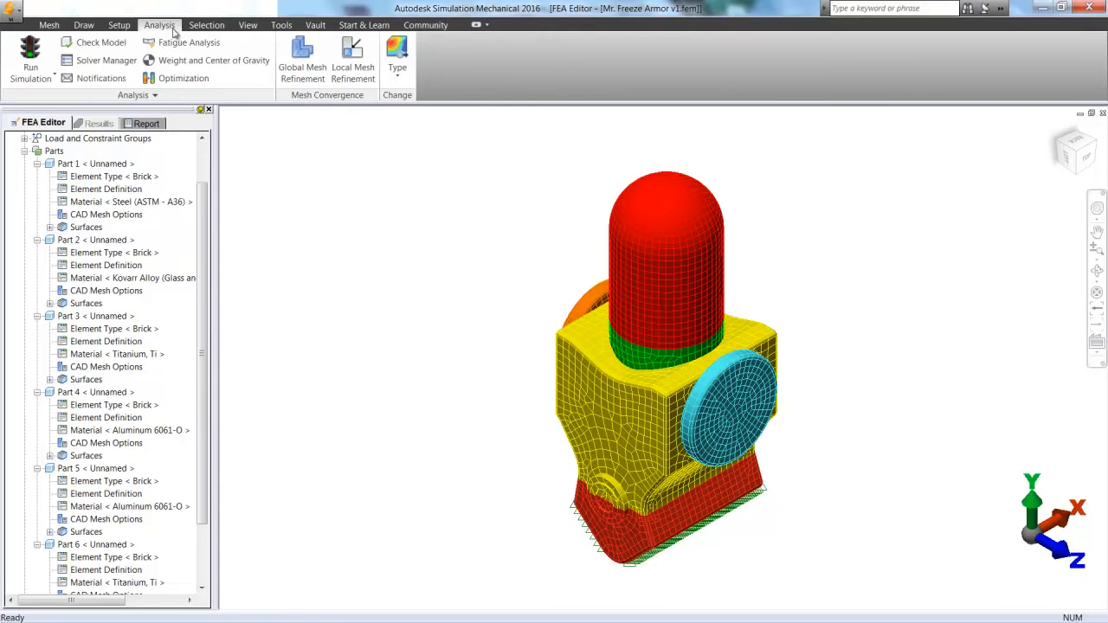
left_click(30, 54)
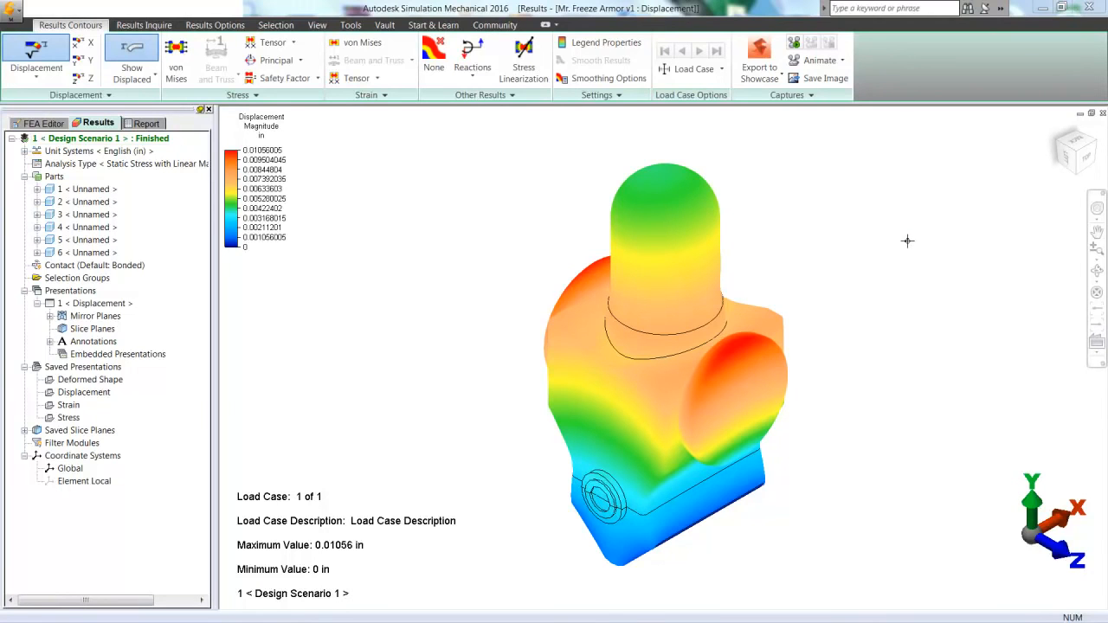
left_click(180, 59)
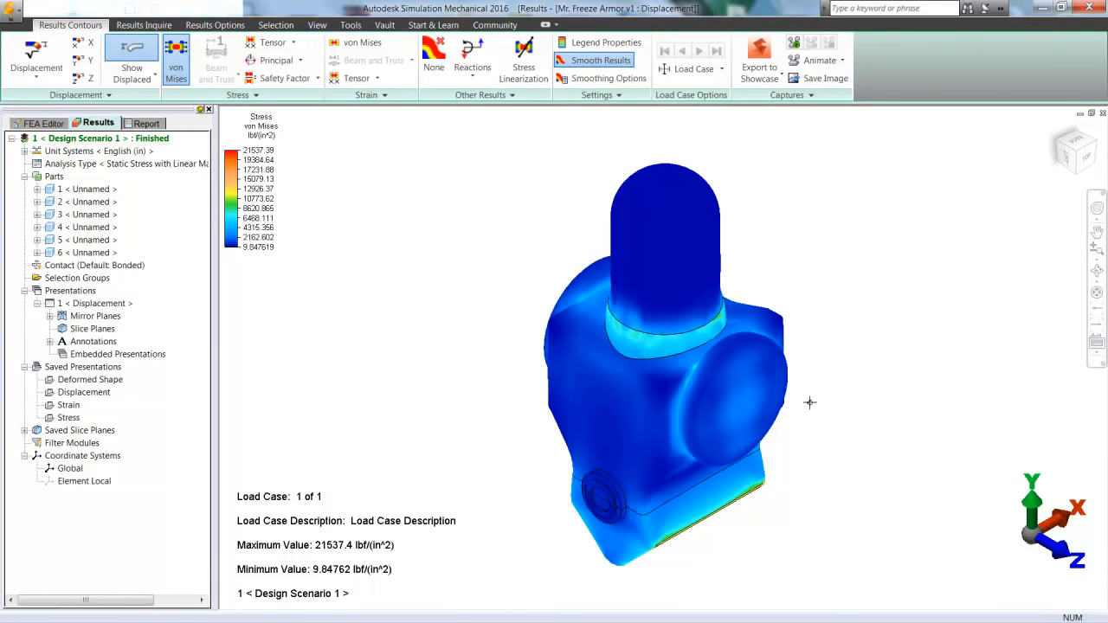
left_click(1096, 271)
left_click_drag(776, 482, 694, 502)
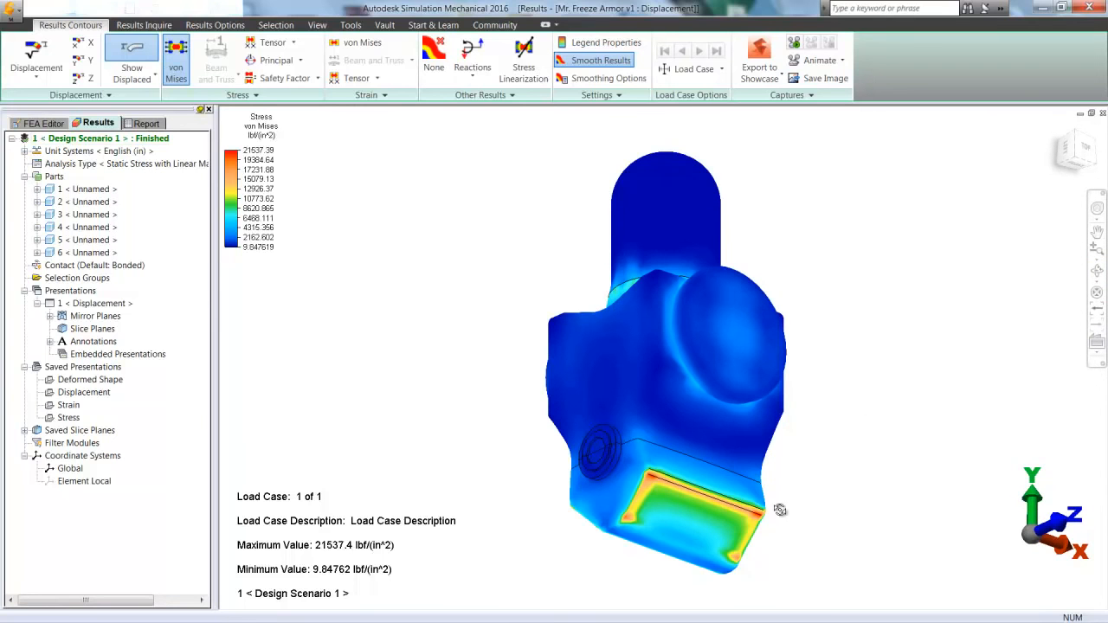
left_click_drag(780, 412, 906, 507)
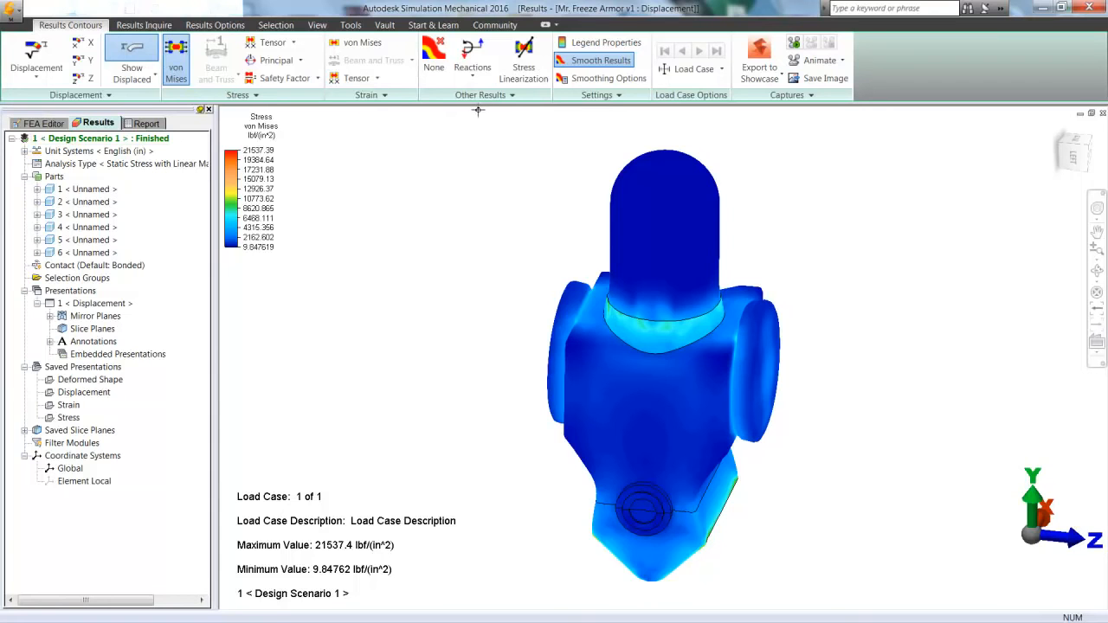
Step: Turn off automatic range calculation for the von Mises plot and set its value range from 0 to 10000
left_click(582, 42)
left_click_drag(468, 174, 238, 271)
left_click(248, 292)
left_click(302, 294)
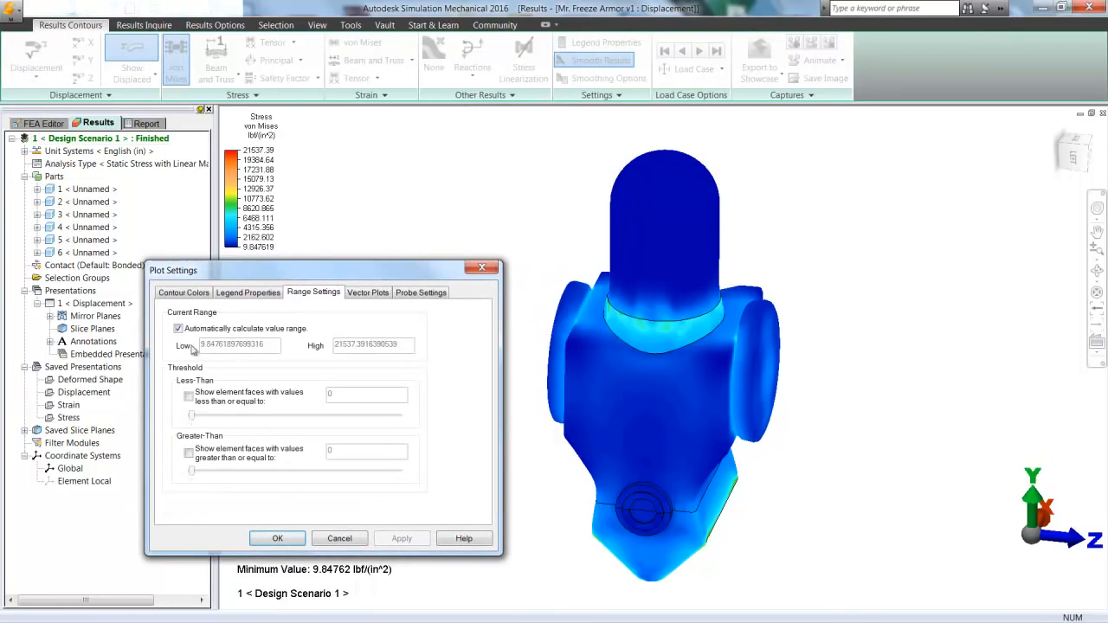
left_click(178, 329)
left_click_drag(267, 345, 201, 346)
type("0")
left_click_drag(404, 346, 290, 352)
type("10")
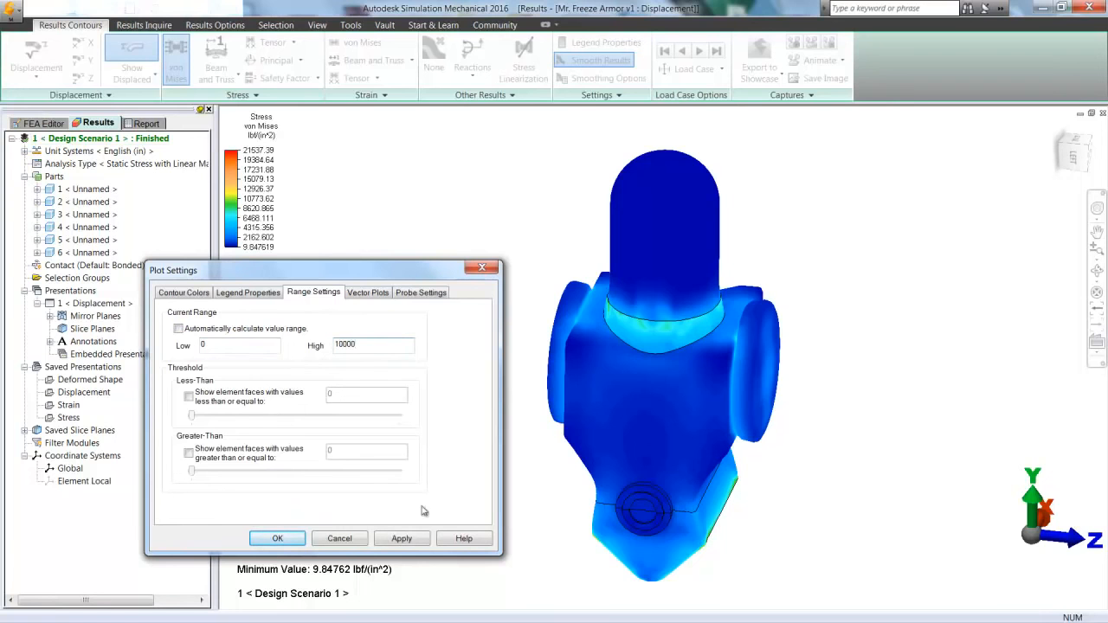
left_click(413, 543)
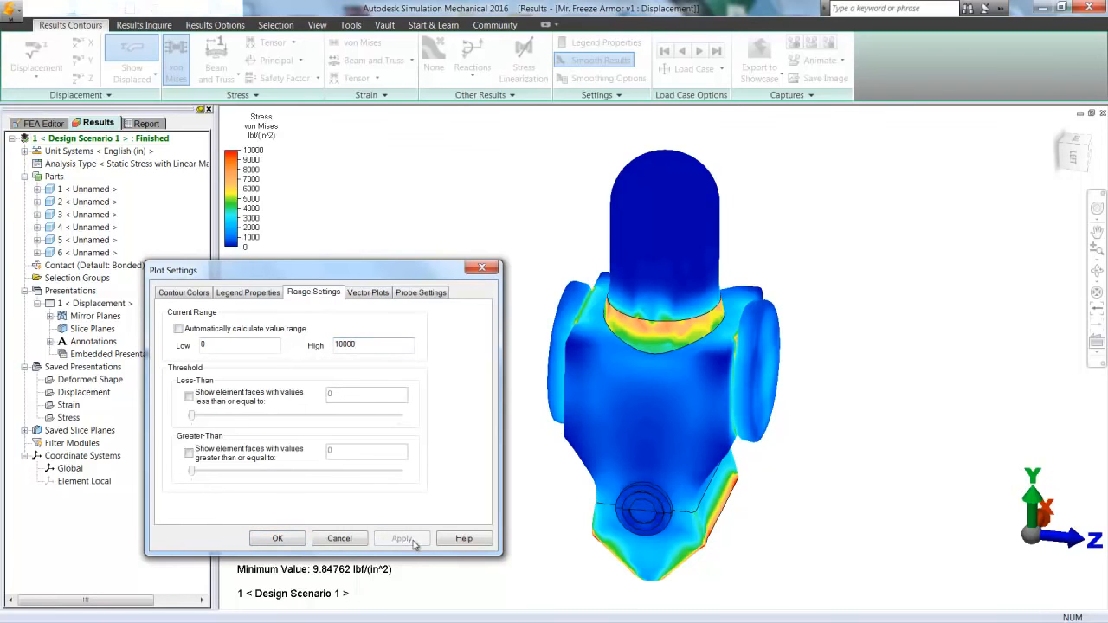
left_click(277, 538)
left_click(1091, 272)
mouse_move(680, 418)
left_mouse_down()
mouse_move(831, 406)
mouse_move(814, 404)
left_mouse_up()
mouse_move(694, 395)
left_mouse_down()
mouse_move(704, 386)
mouse_move(711, 397)
mouse_move(631, 396)
left_mouse_up()
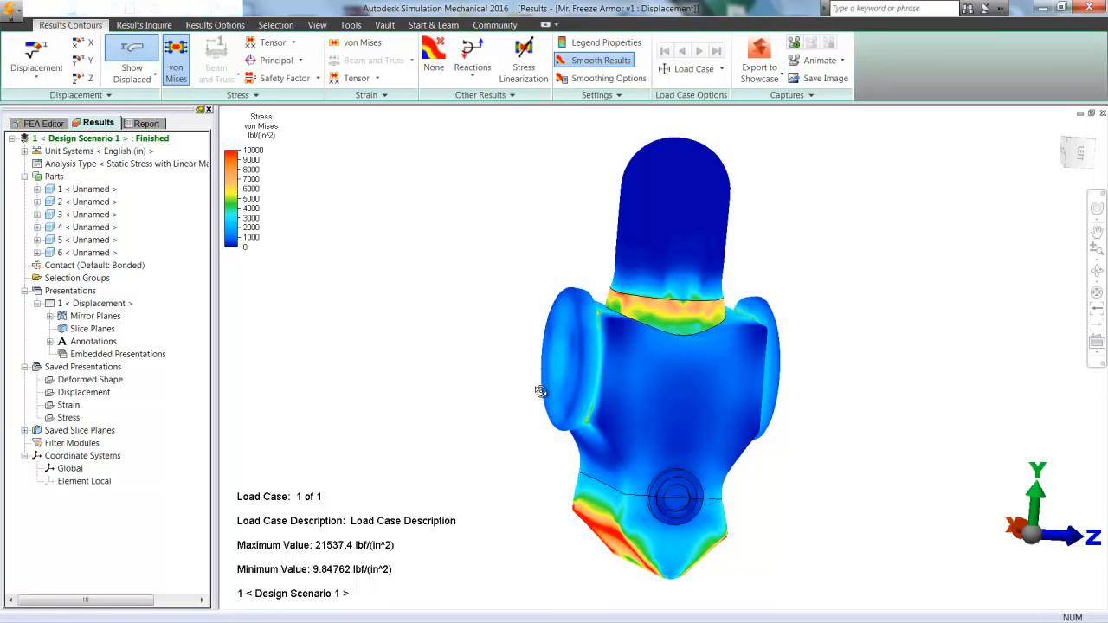